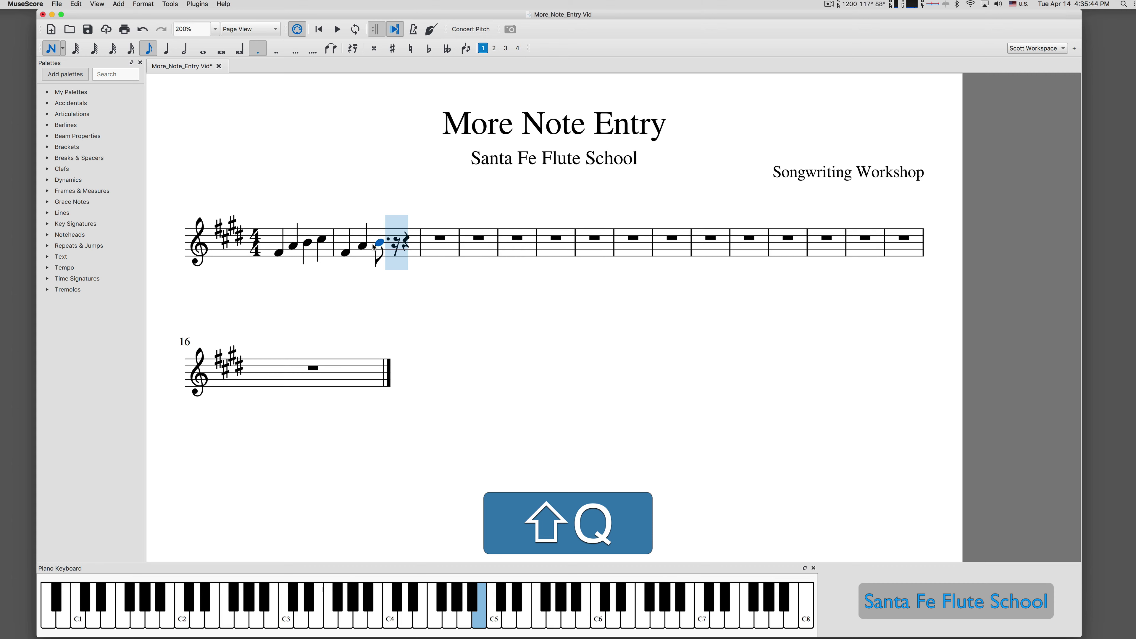
# Step: Undo the last duration change, then complete measure 2 with eighth notes B and C sharp and a high quarter note E
pyautogui.press('super+z')
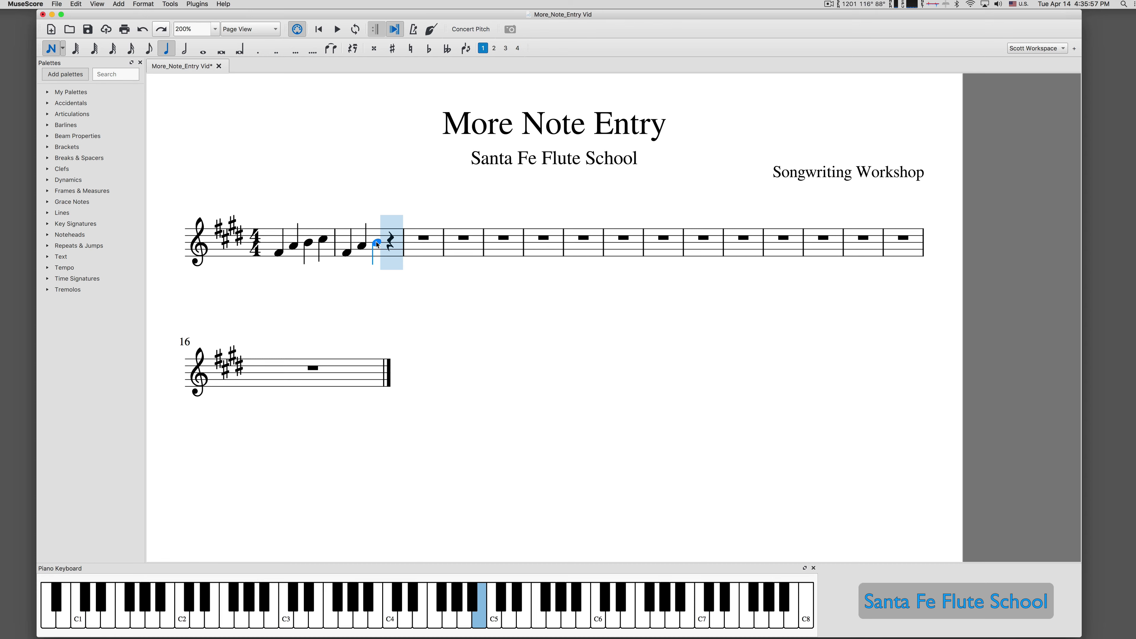
pyautogui.press('q')
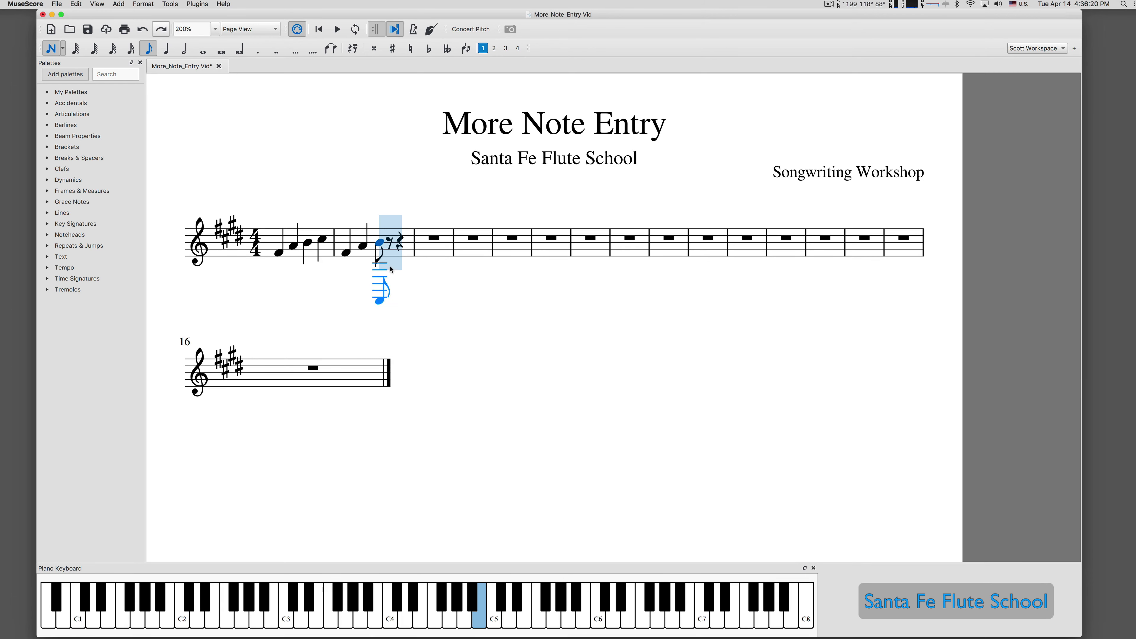
pyautogui.click(389, 242)
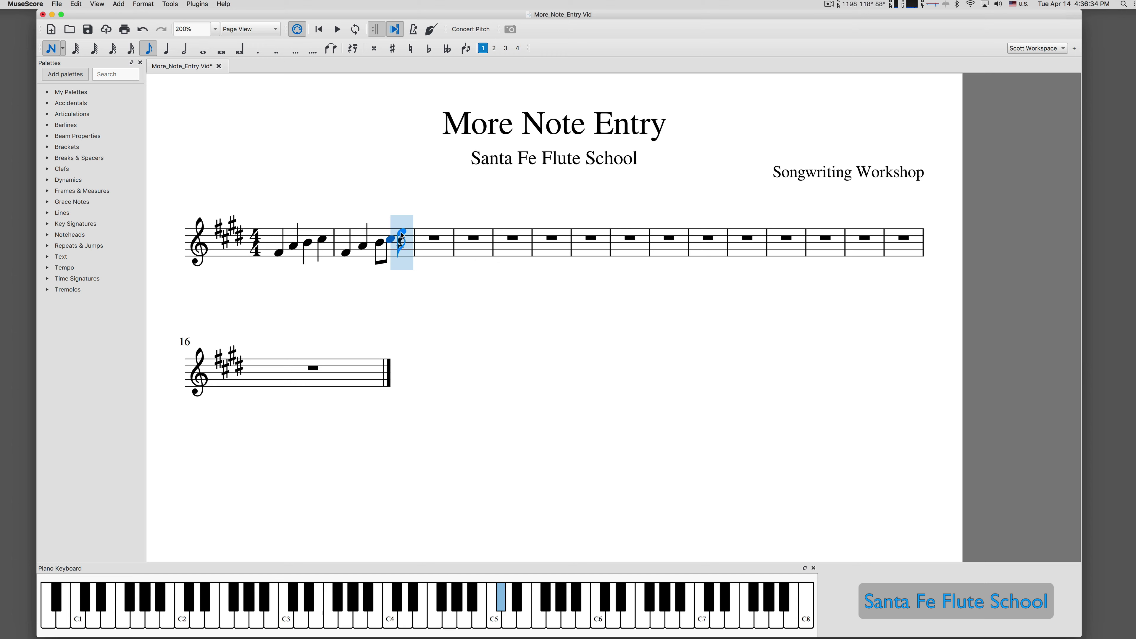
pyautogui.click(401, 232)
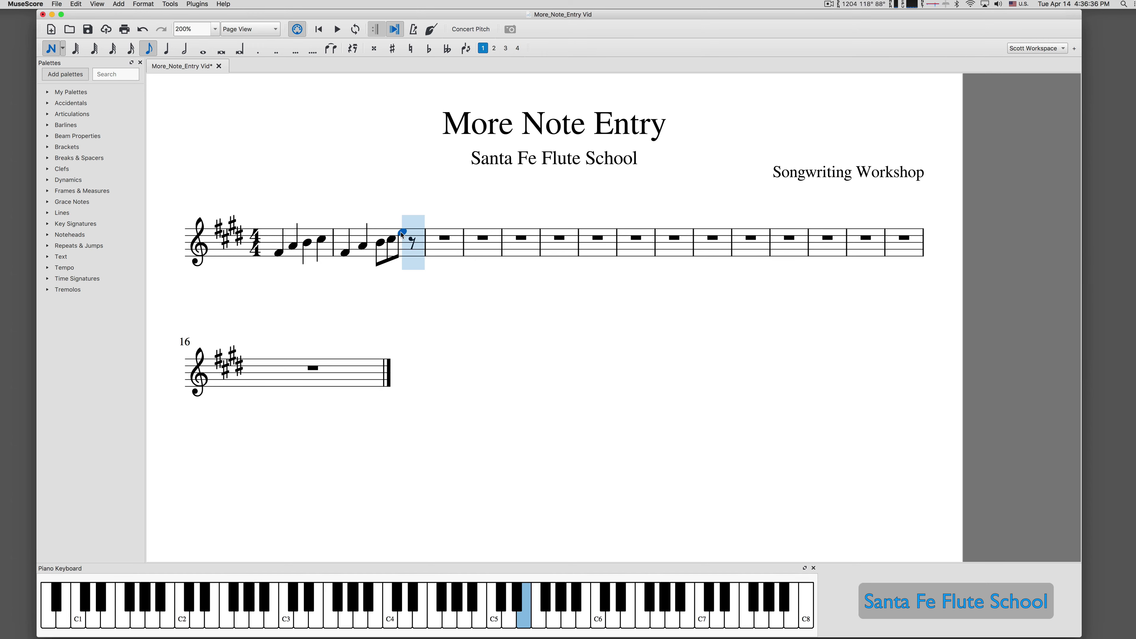
pyautogui.press('w')
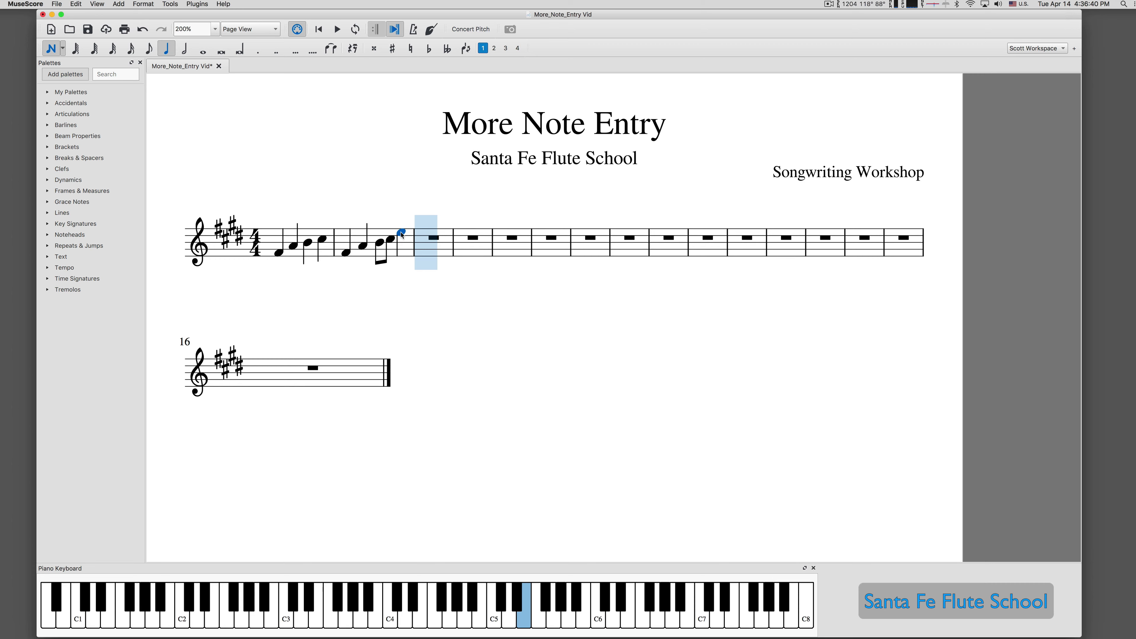
# Step: Enter a high quarter note F sharp, eighth notes E and C sharp, and a dotted quarter note B in measure 3
pyautogui.click(426, 229)
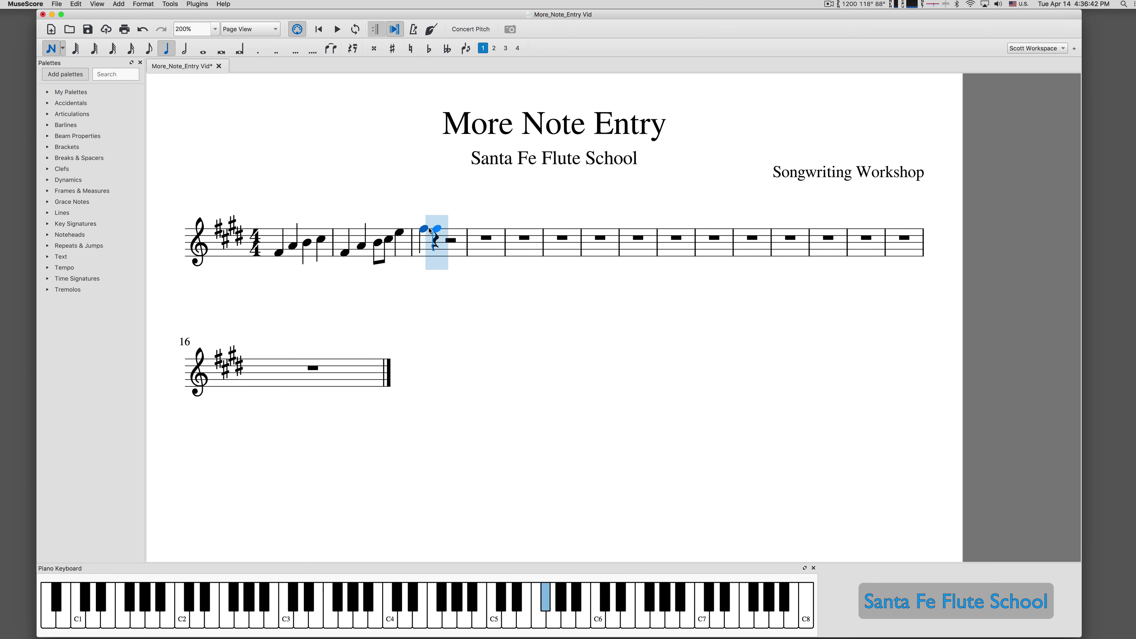
pyautogui.press('q')
pyautogui.click(445, 233)
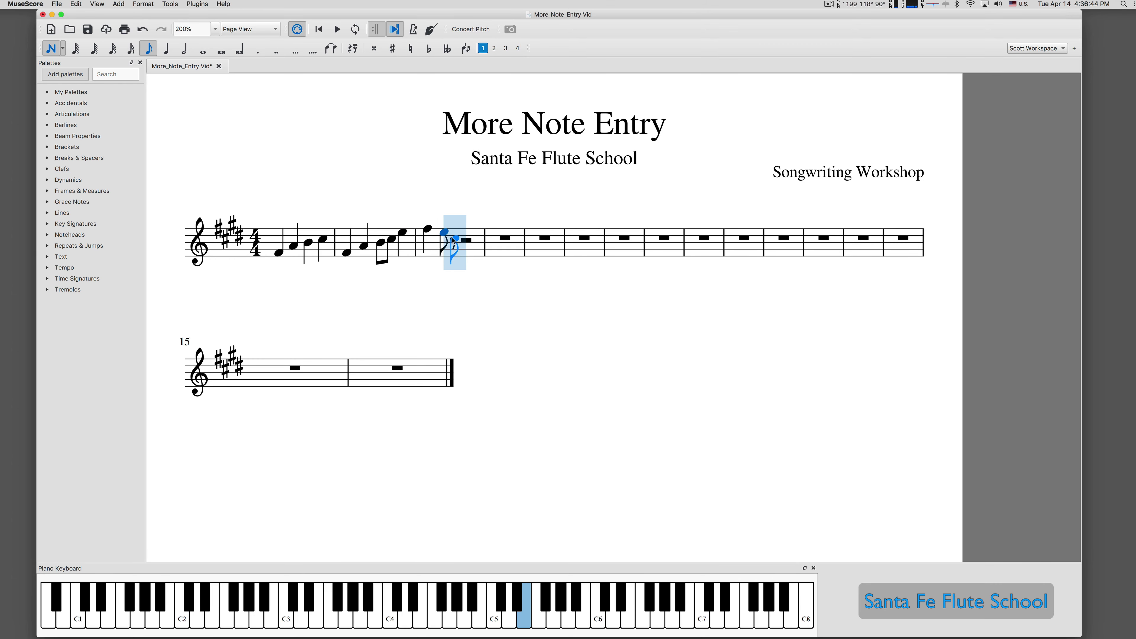
pyautogui.click(455, 239)
pyautogui.click(463, 243)
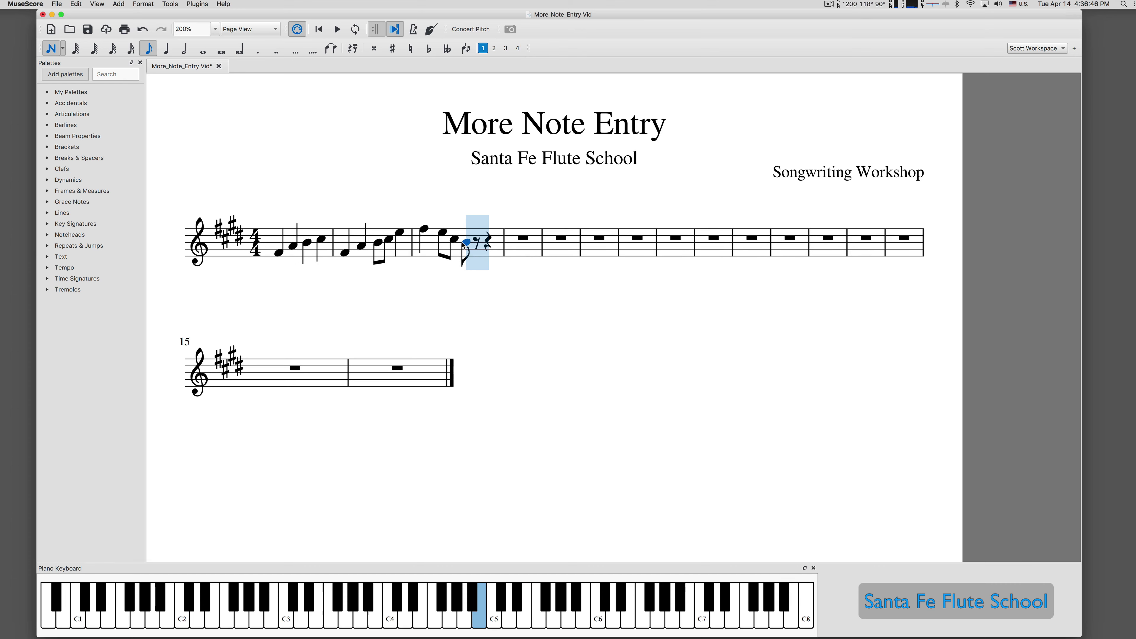
pyautogui.press('w')
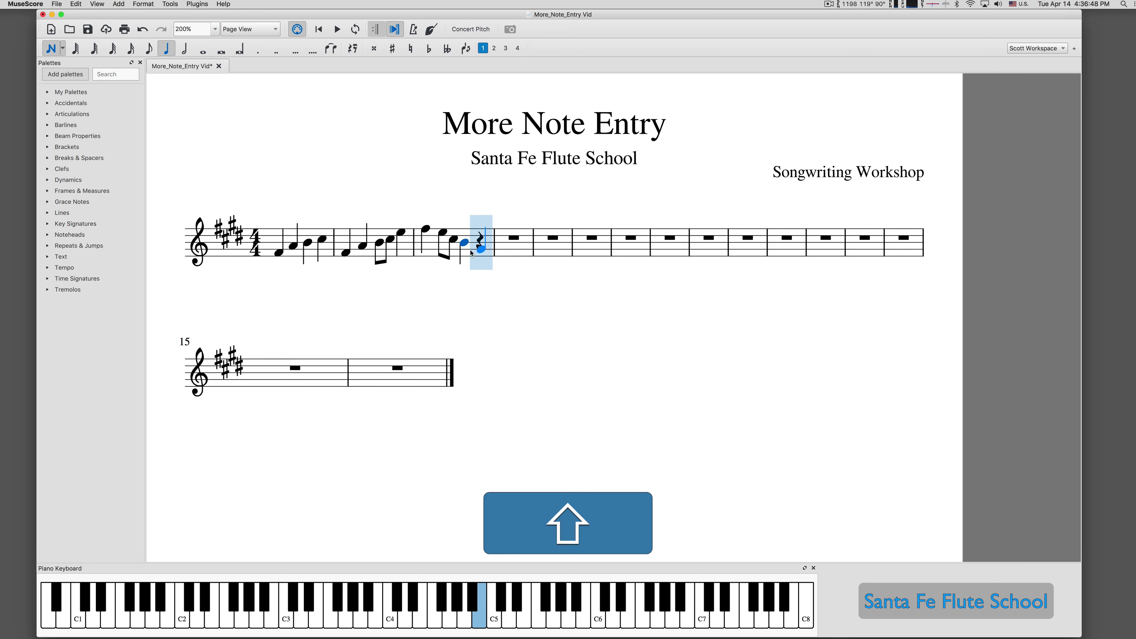
pyautogui.hotkey('shift', 'w')
pyautogui.click(487, 253)
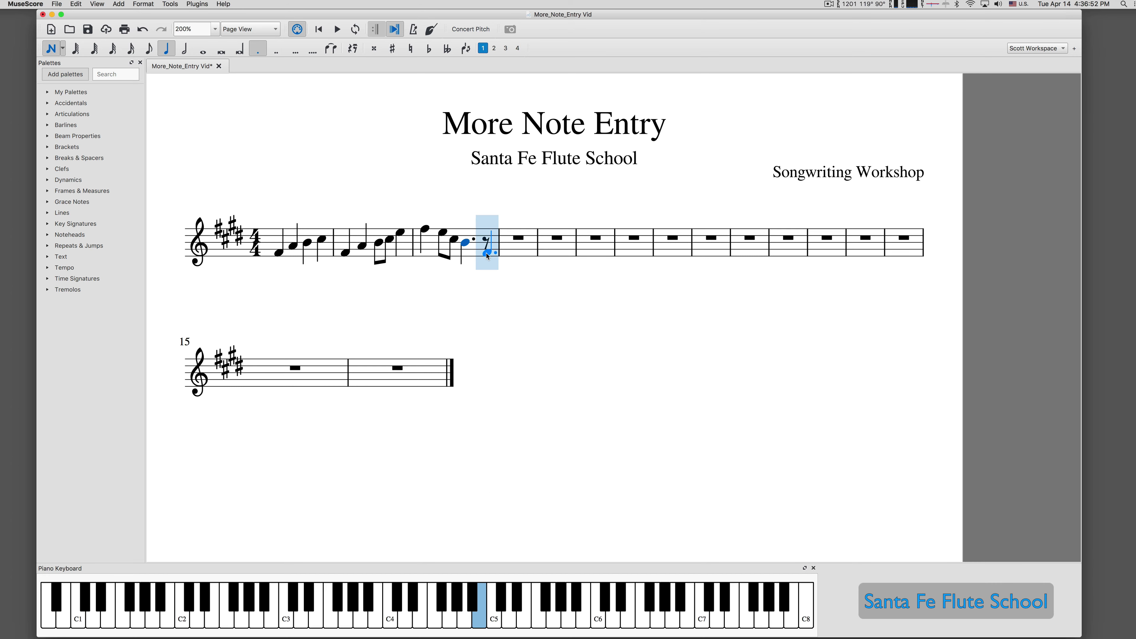
pyautogui.click(487, 253)
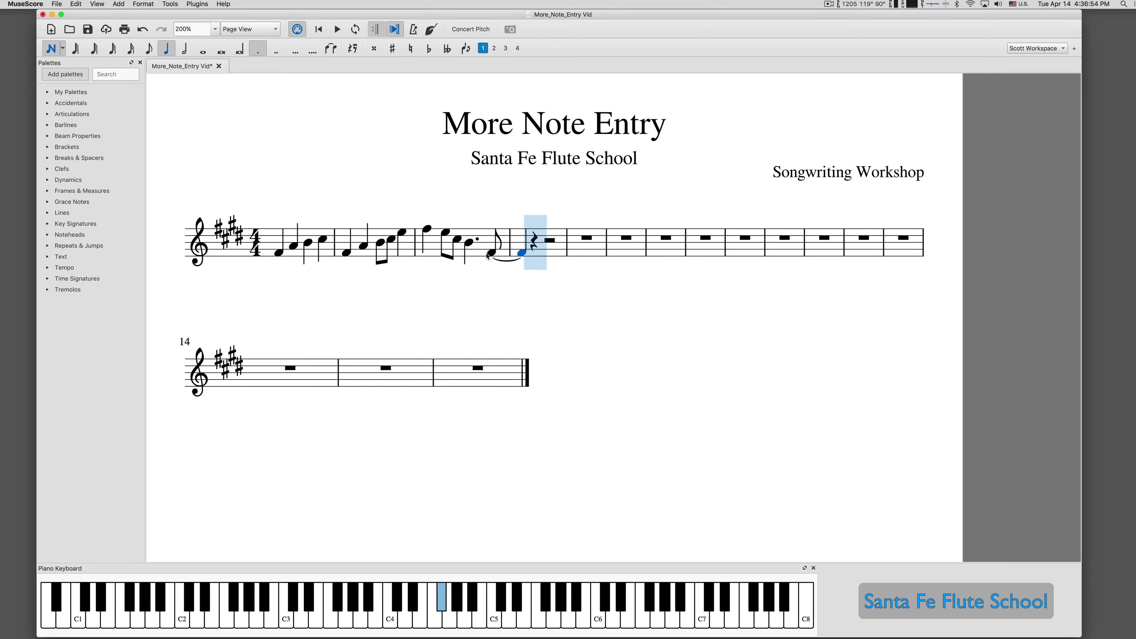
pyautogui.press('super')
pyautogui.press('super+z')
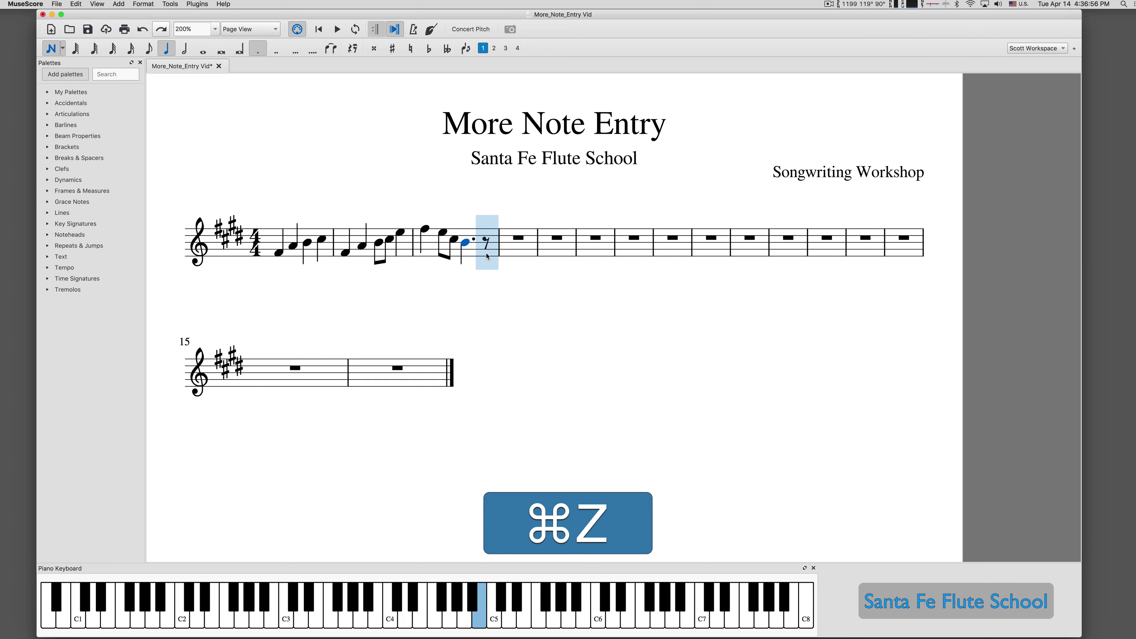
# Step: Finish measure 3 with a low eighth note F sharp and start measure 4 with quarter notes F sharp, A and B
pyautogui.press('4')
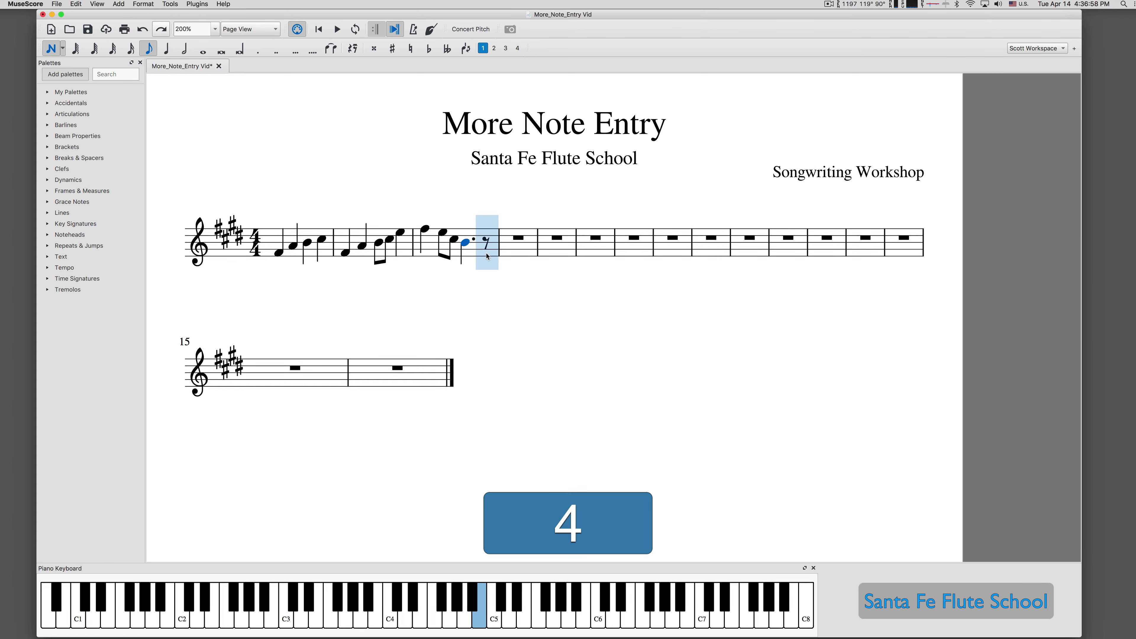
pyautogui.click(487, 253)
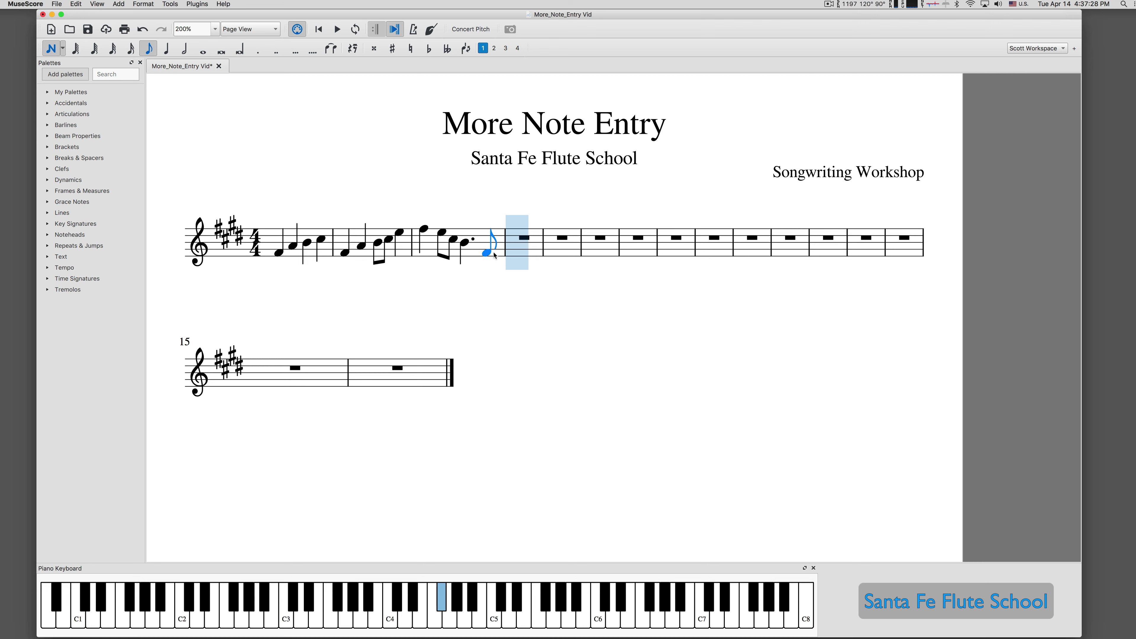
pyautogui.click(513, 252)
pyautogui.click(513, 253)
pyautogui.press('w')
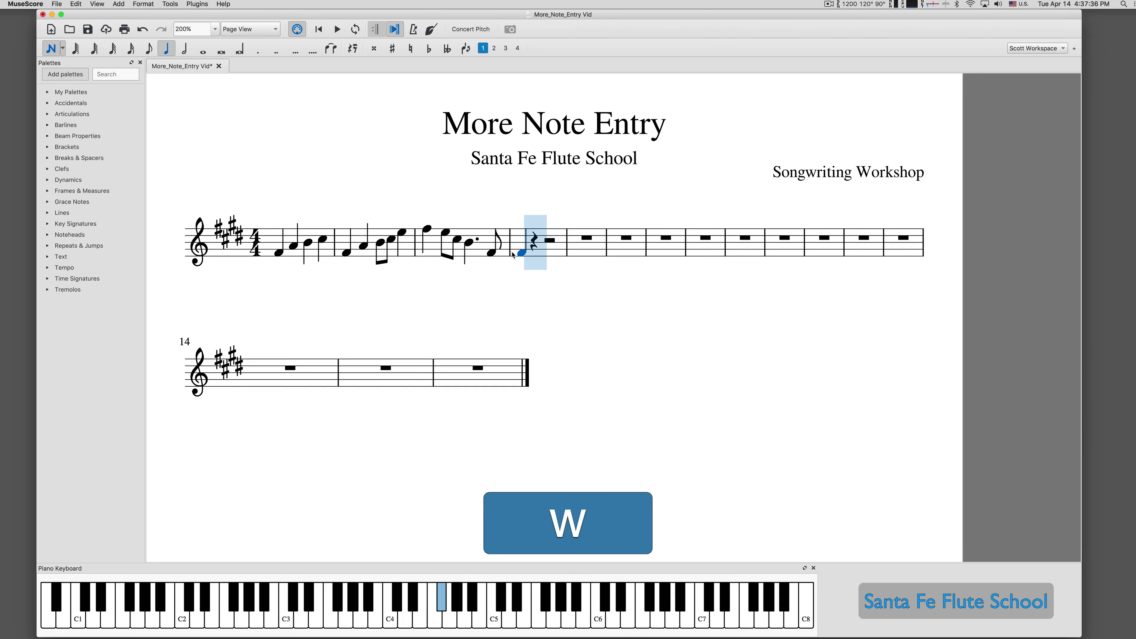
pyautogui.click(534, 247)
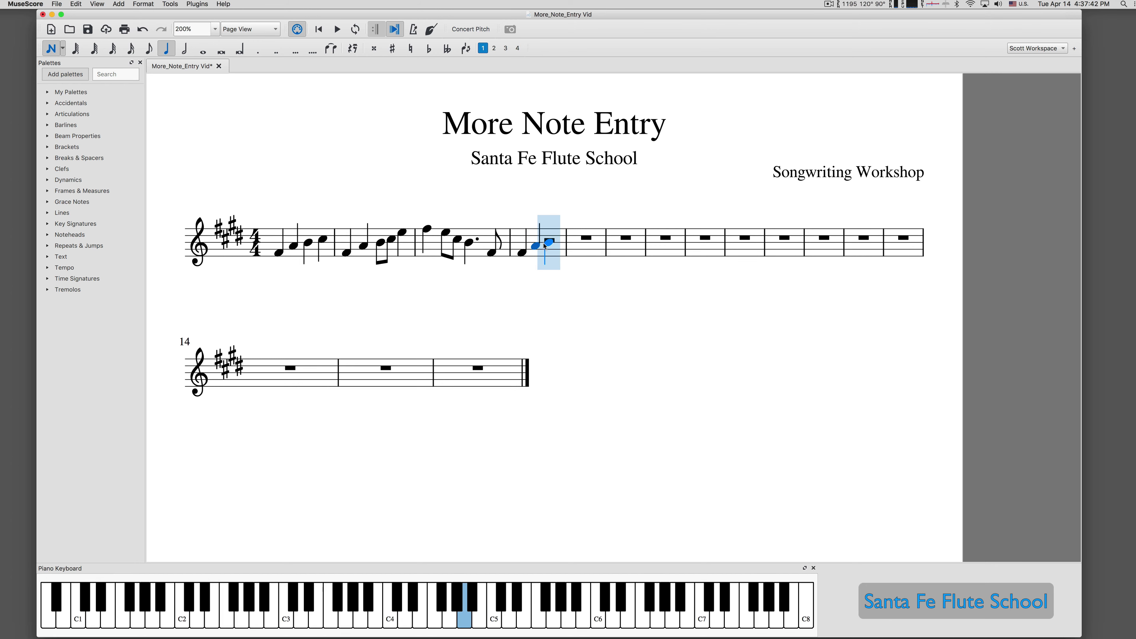
pyautogui.click(545, 245)
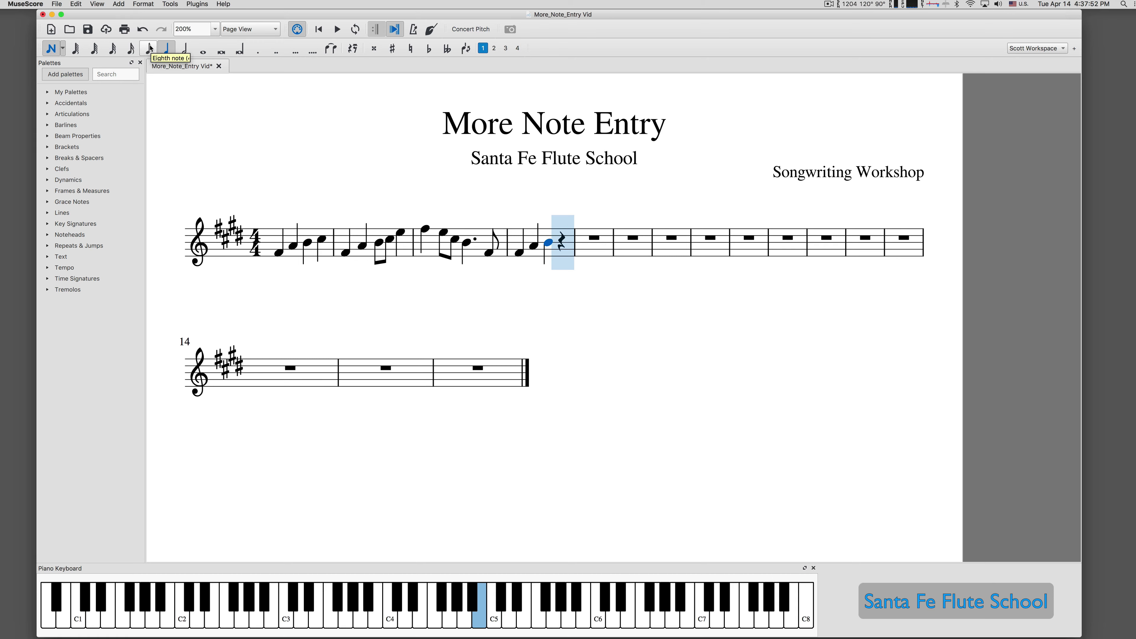
# Step: Finish measure 4 with an eighth rest followed by an eighth note C sharp
pyautogui.press('4')
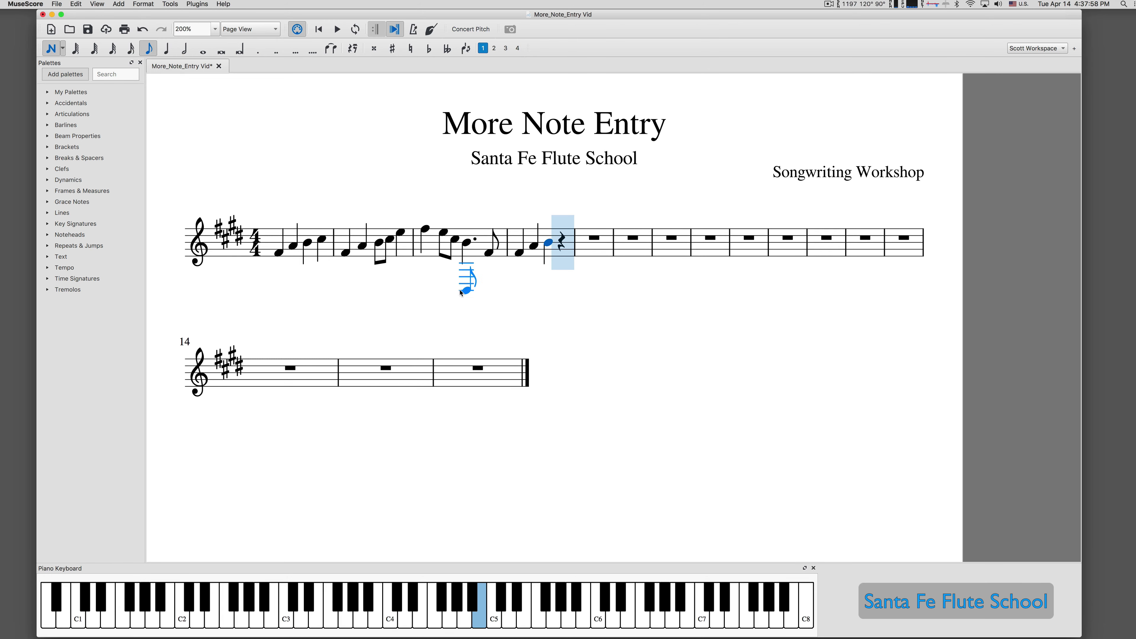
pyautogui.press('0')
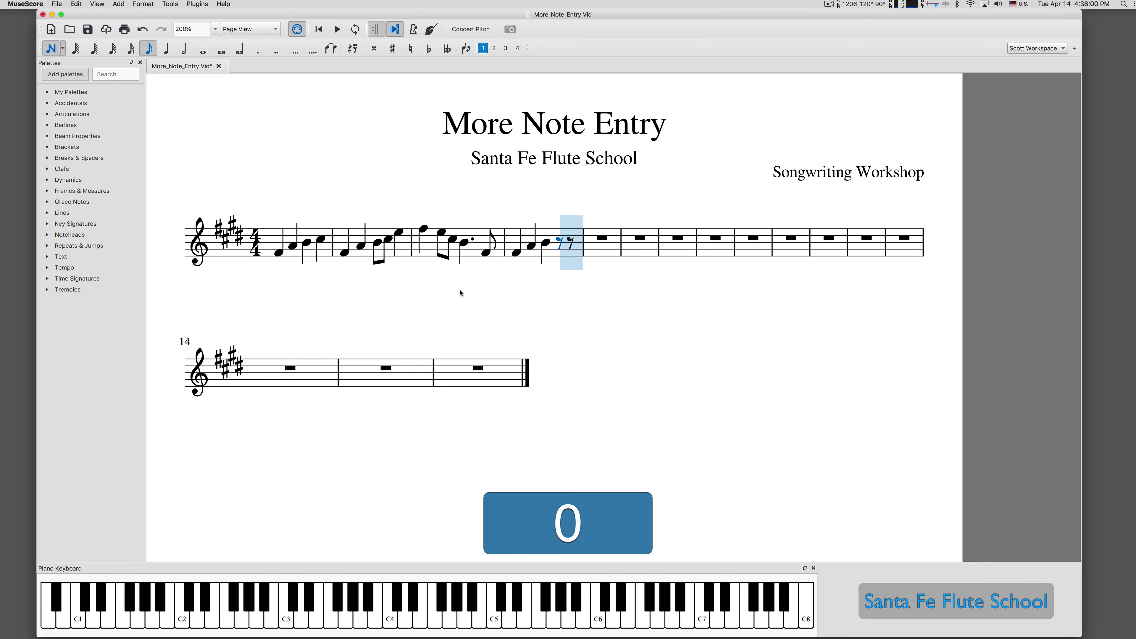
pyautogui.click(558, 249)
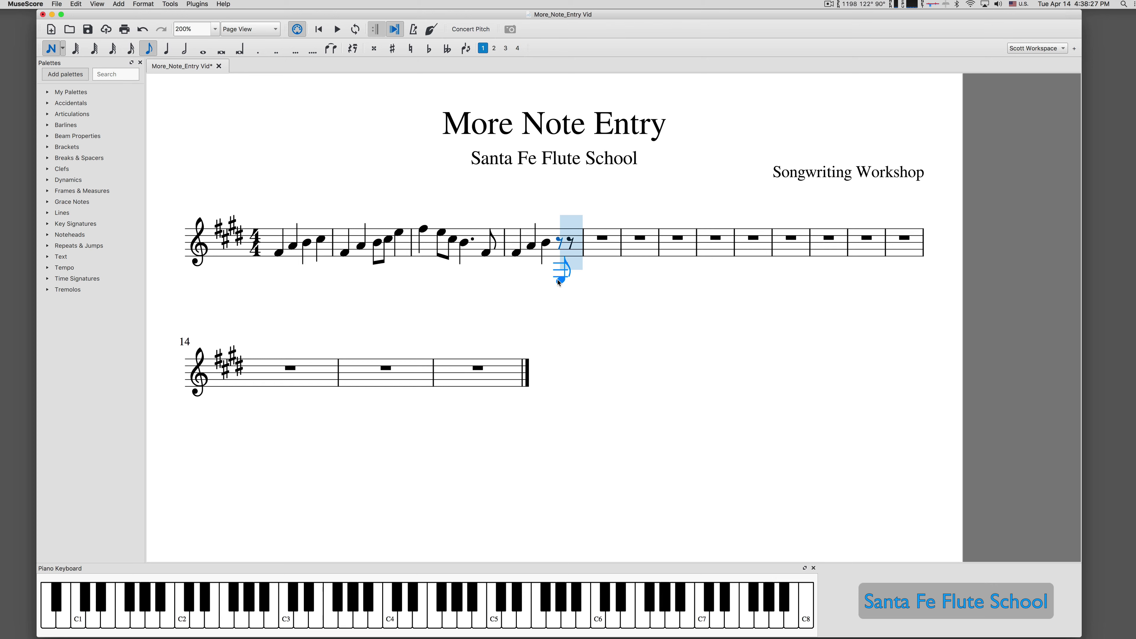
pyautogui.click(556, 242)
pyautogui.click(565, 242)
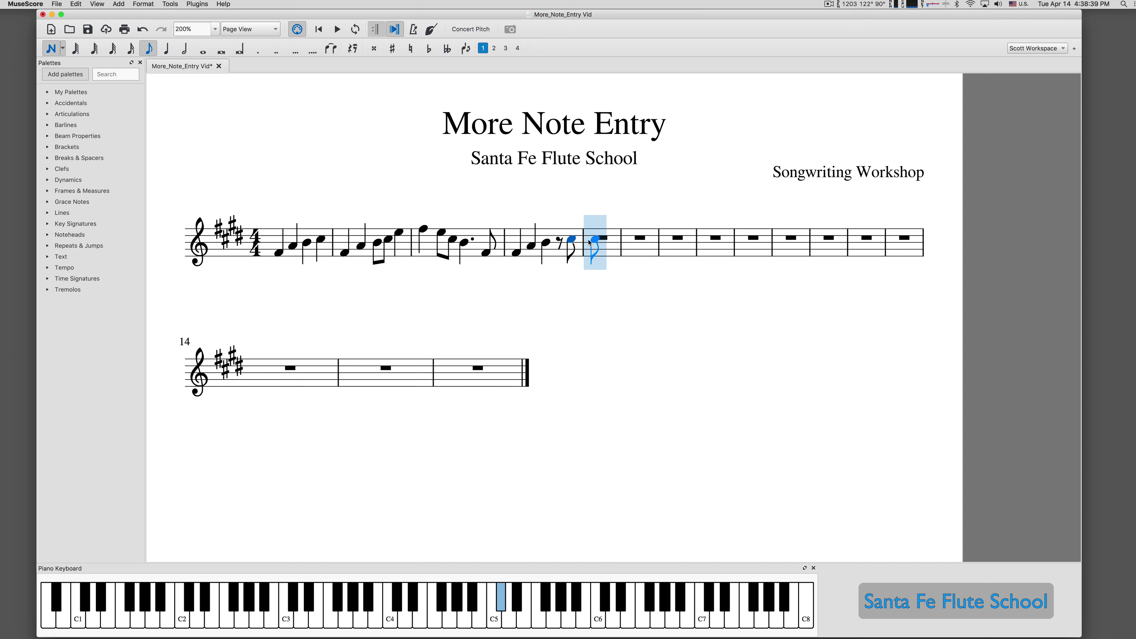
# Step: Fill measure 5 with a half note C sharp, a quarter rest and a quarter note B
pyautogui.click(589, 242)
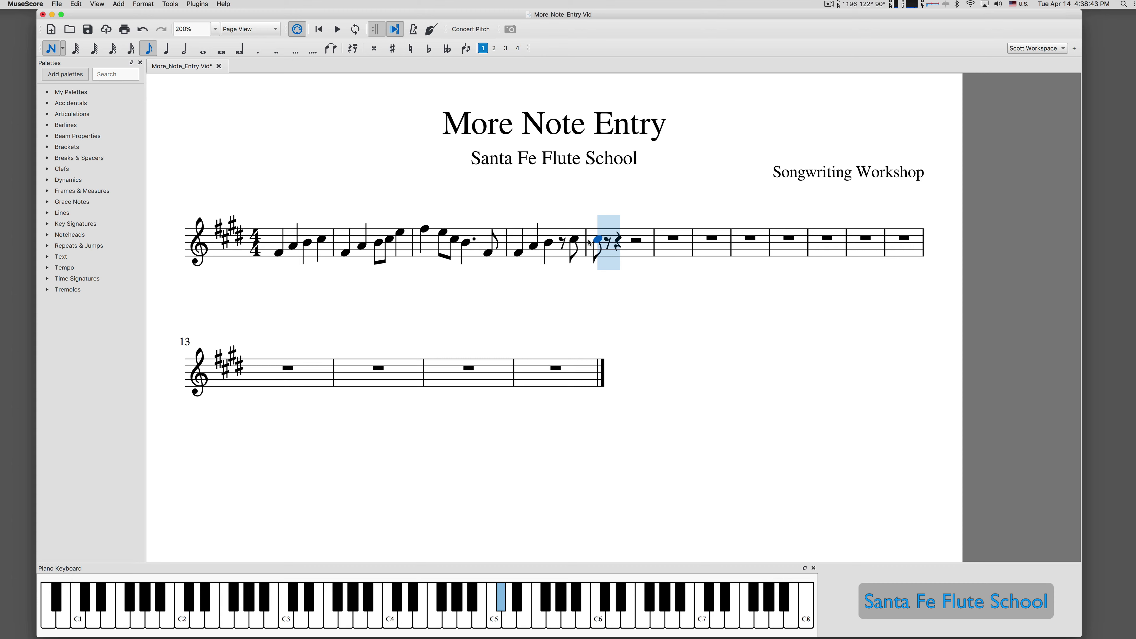
pyautogui.press('w')
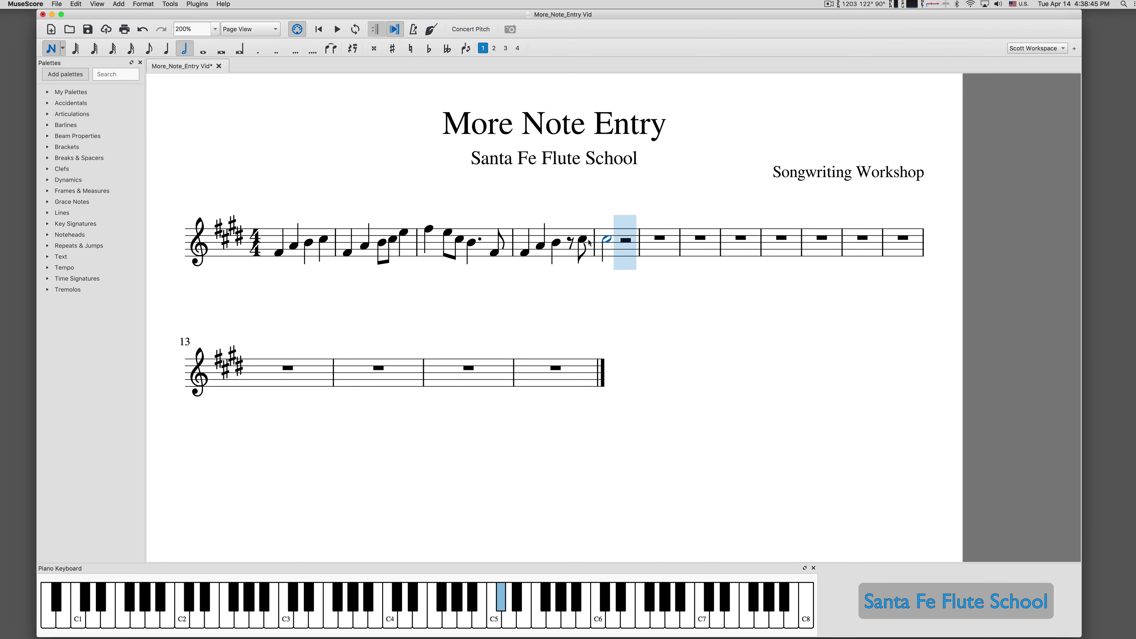
pyautogui.press('5')
pyautogui.press('5')
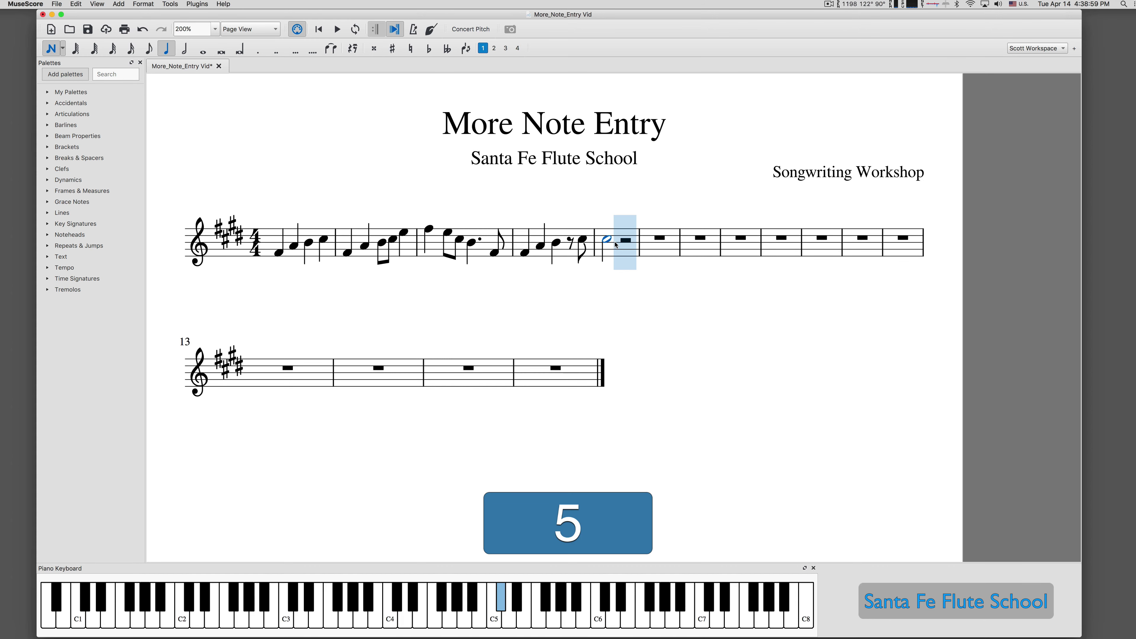
pyautogui.click(616, 245)
pyautogui.press('0')
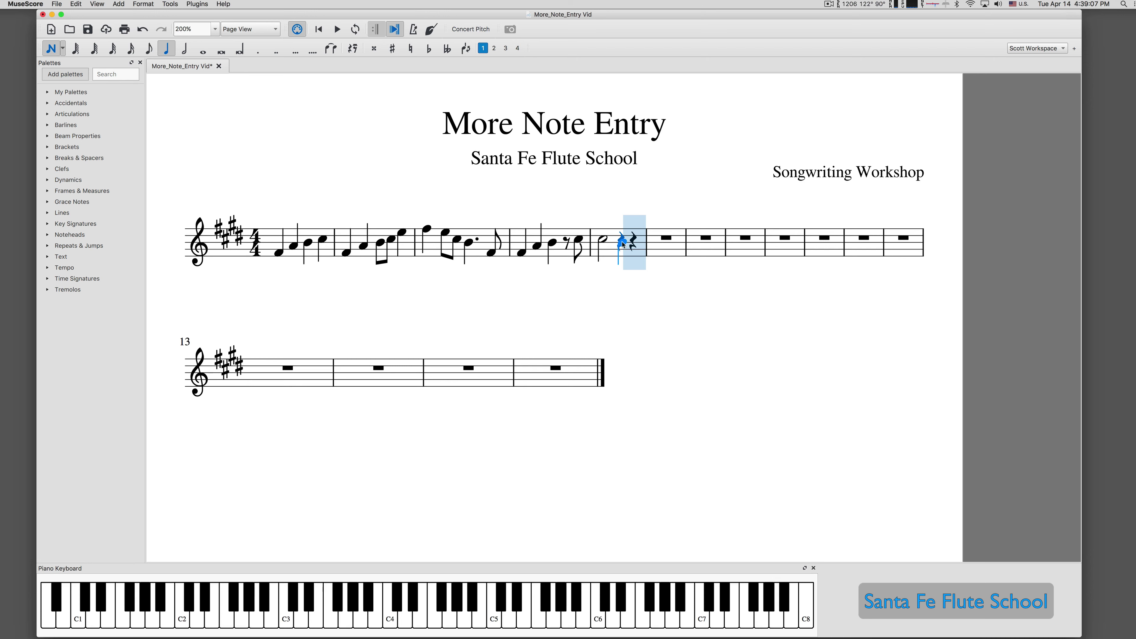
pyautogui.click(633, 242)
pyautogui.click(633, 244)
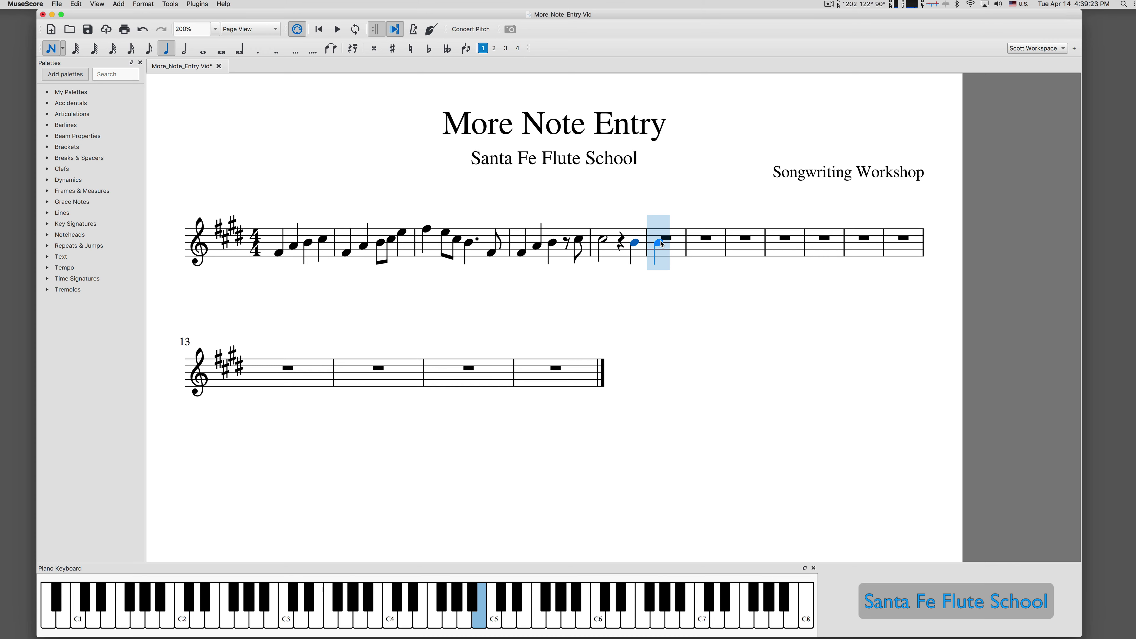
# Step: Tie the last B of measure 5 to a half note B in measure 6 and add a second, untied half note B
pyautogui.press('6')
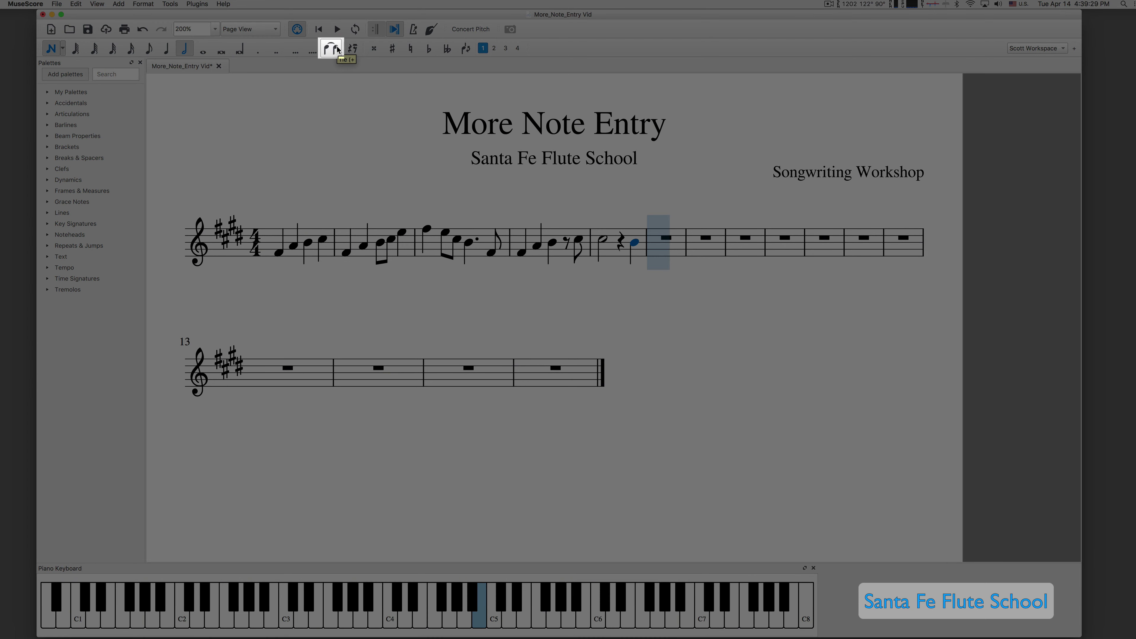
pyautogui.press('shift')
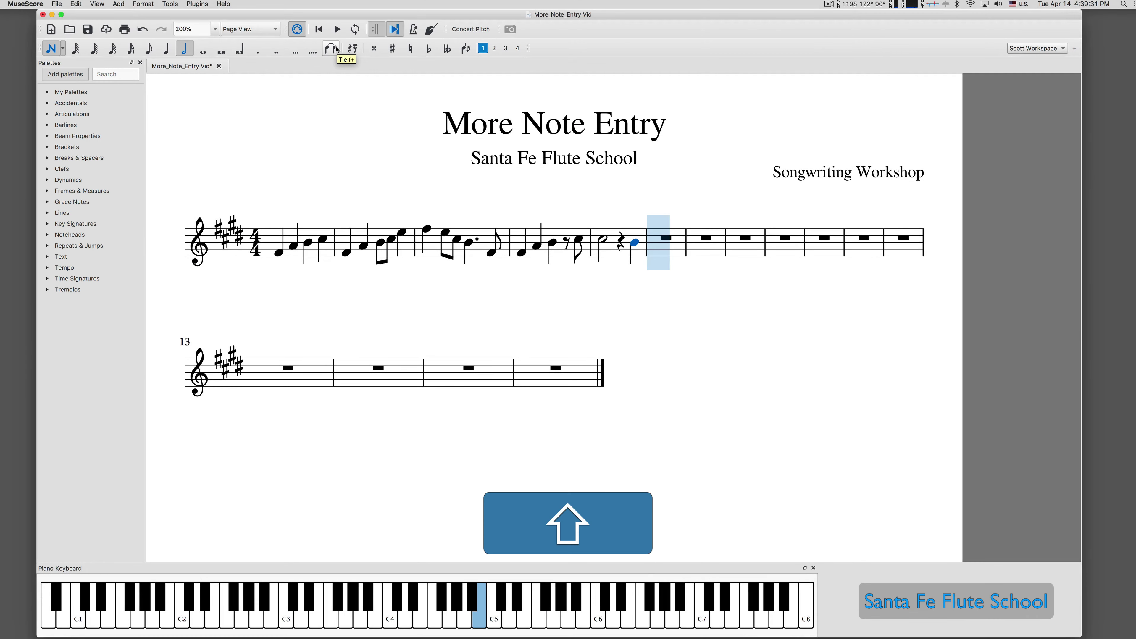
pyautogui.hotkey('shift', '=')
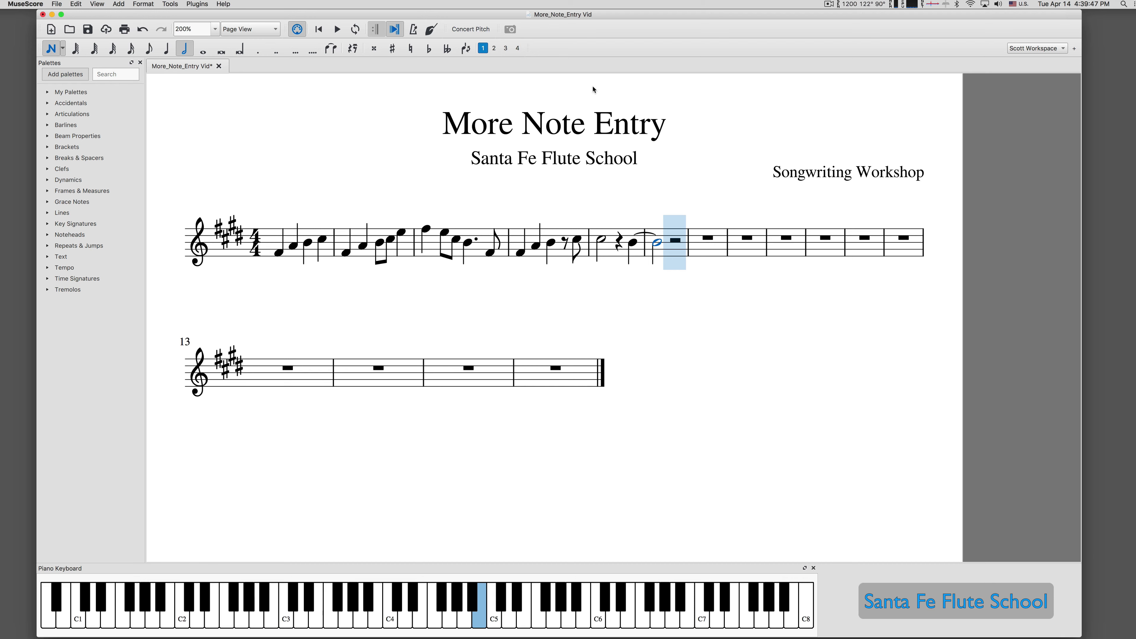
pyautogui.click(673, 242)
pyautogui.click(673, 241)
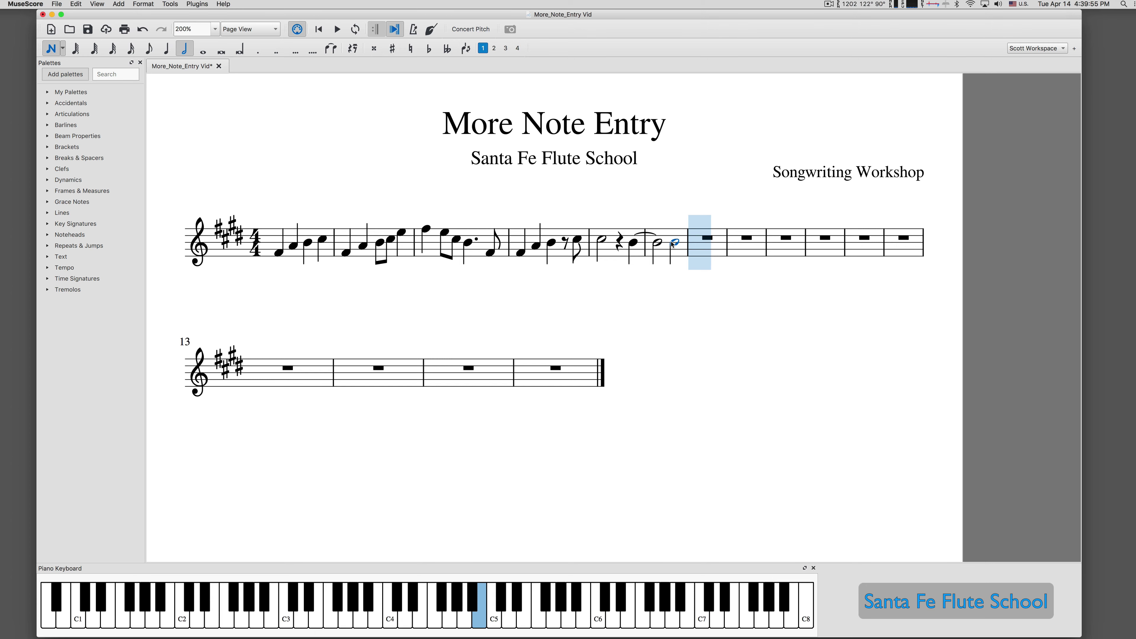
# Step: Review the tuplet types that can be added and leave note input mode with the rest in measure 7 selected
pyautogui.press('w')
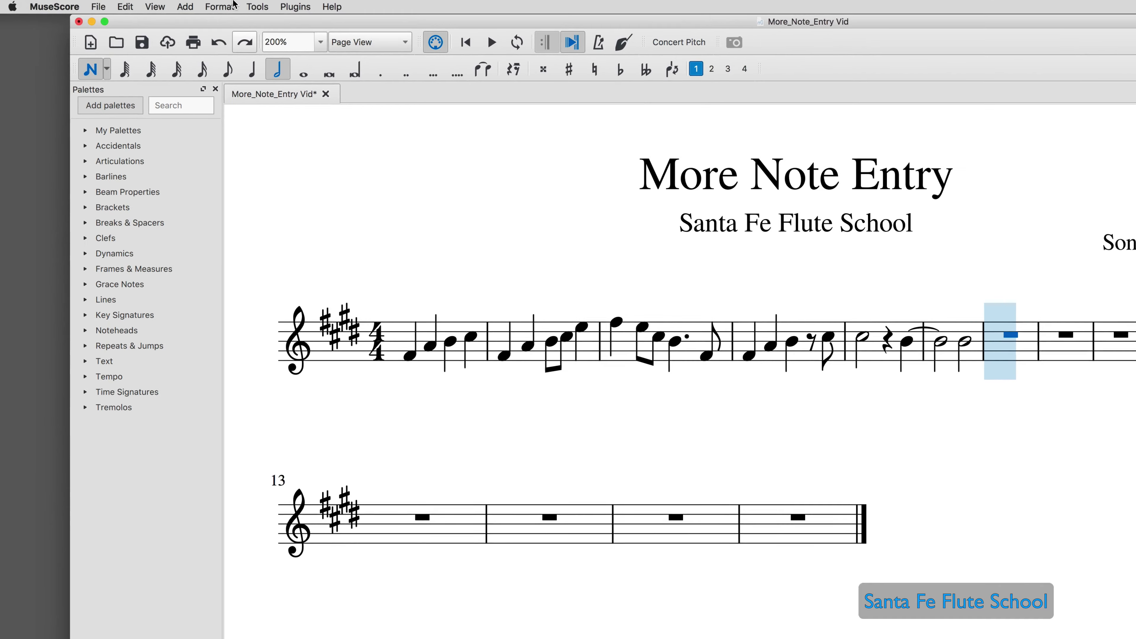
pyautogui.click(185, 7)
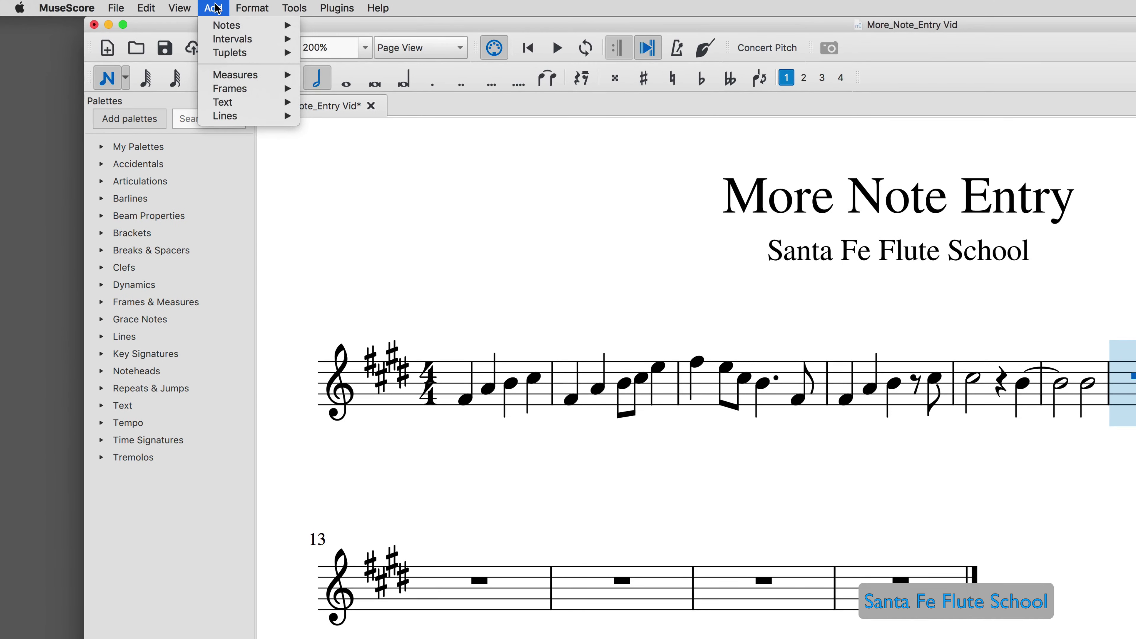
pyautogui.moveTo(218, 53)
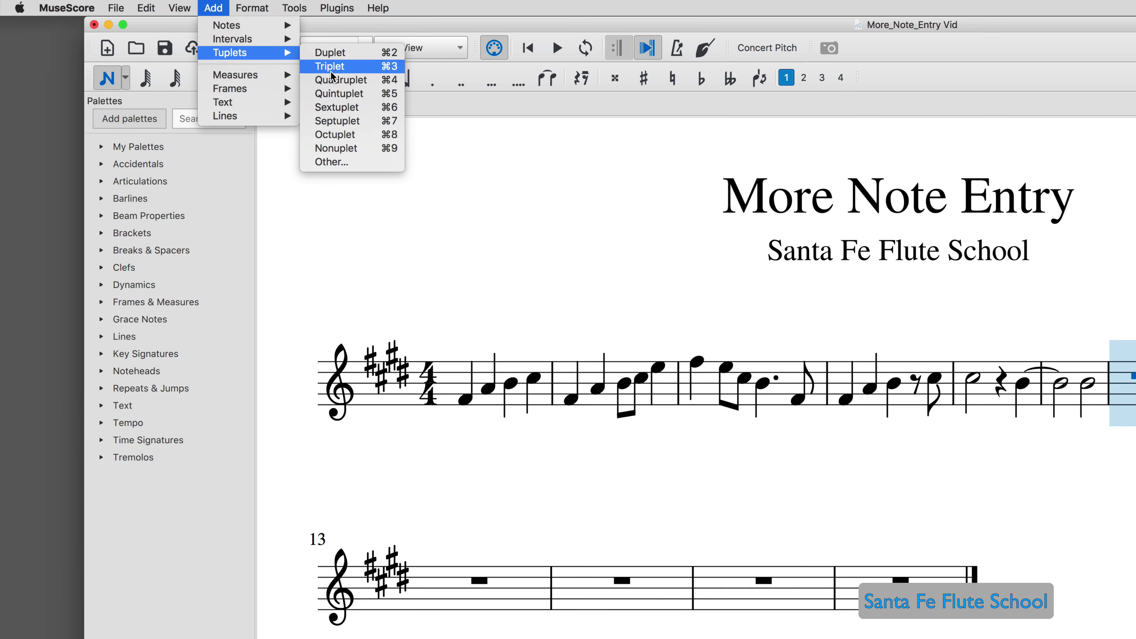
pyautogui.click(214, 7)
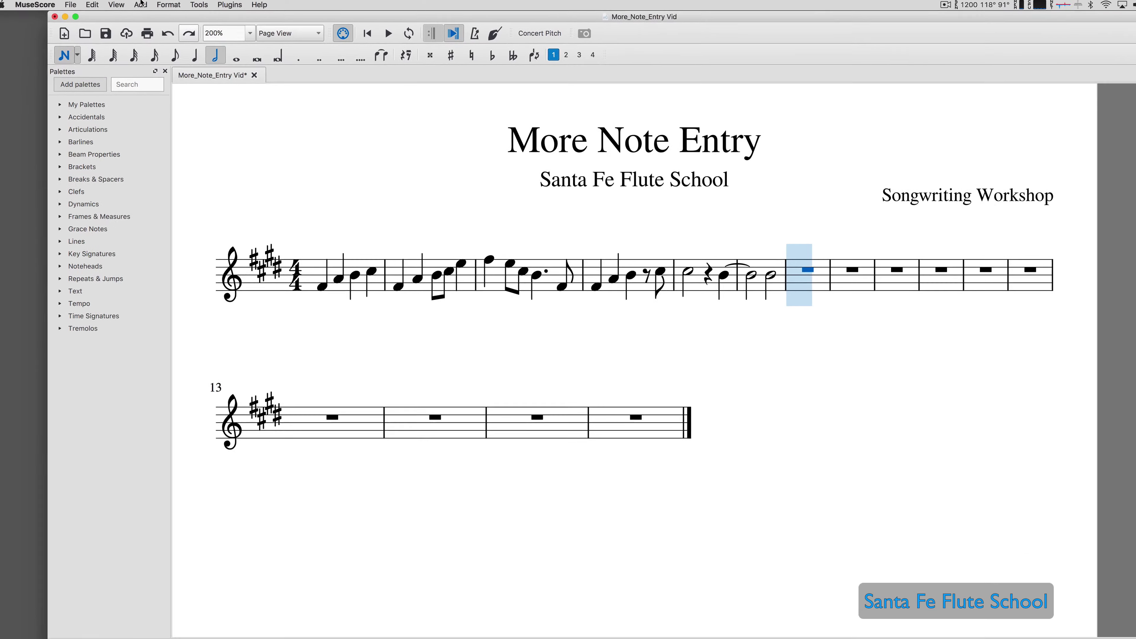
pyautogui.press('n')
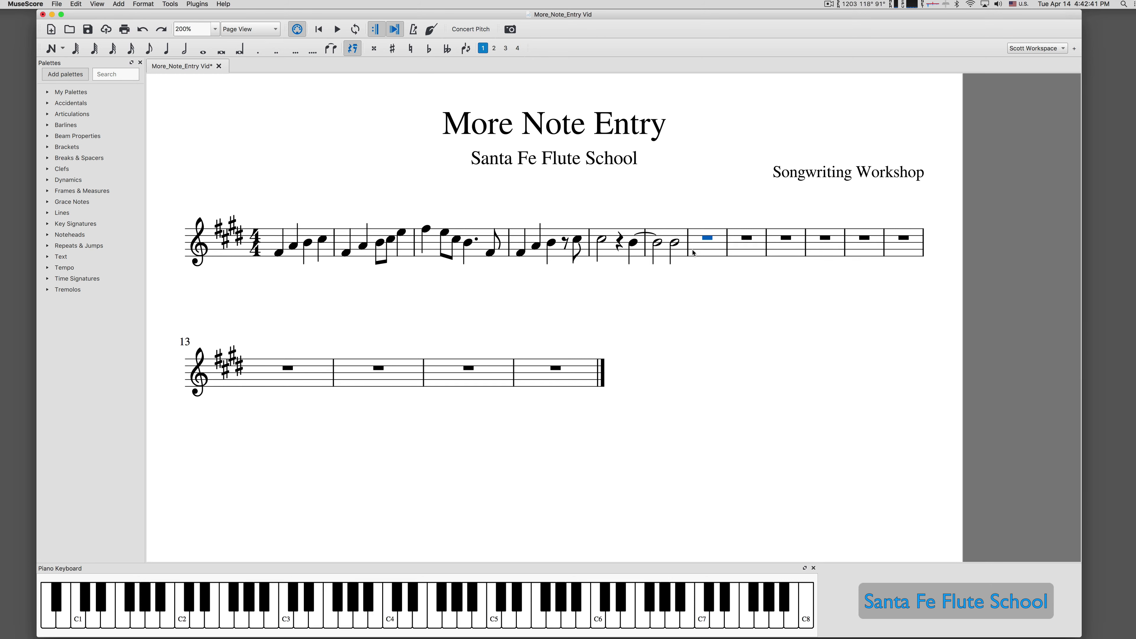
# Step: Insert a line break at the barline after measure 6 so that measure 7 starts a new system
pyautogui.click(679, 237)
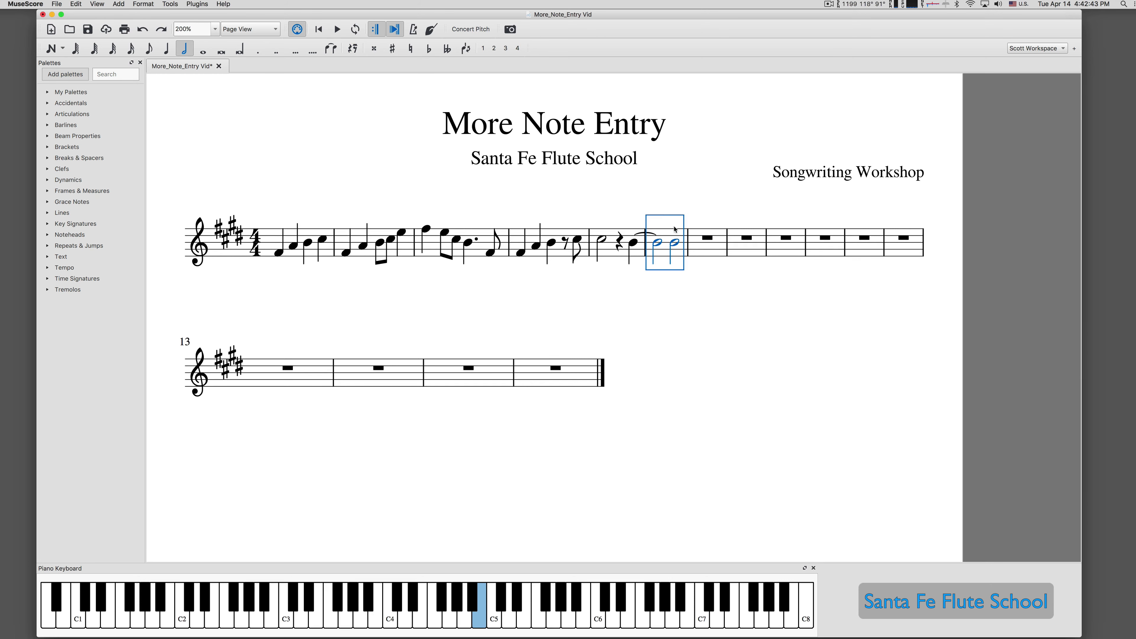
pyautogui.click(688, 247)
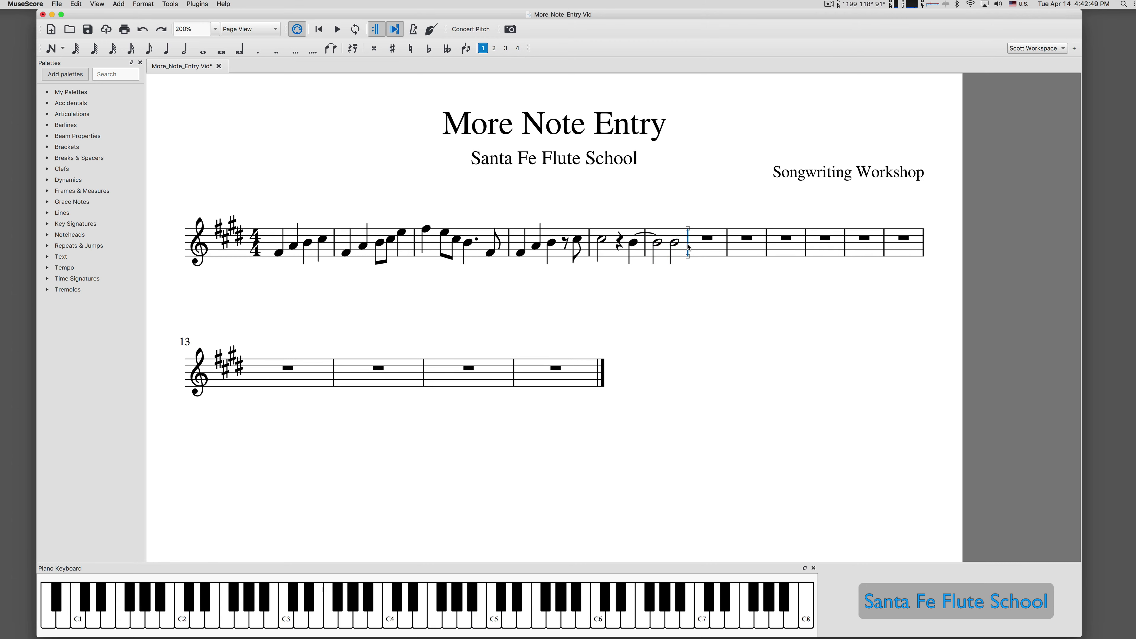
pyautogui.press('Return')
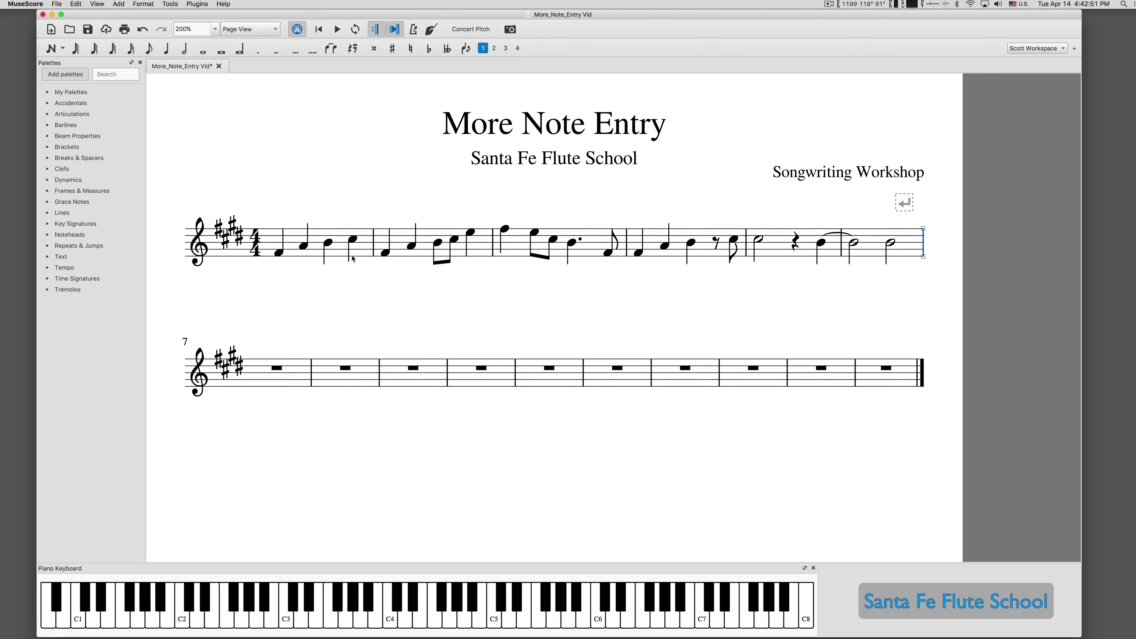
pyautogui.click(902, 202)
# Step: Start note input at measure 7 and enter two quarter notes C sharp on beats 1 and 2
pyautogui.click(281, 382)
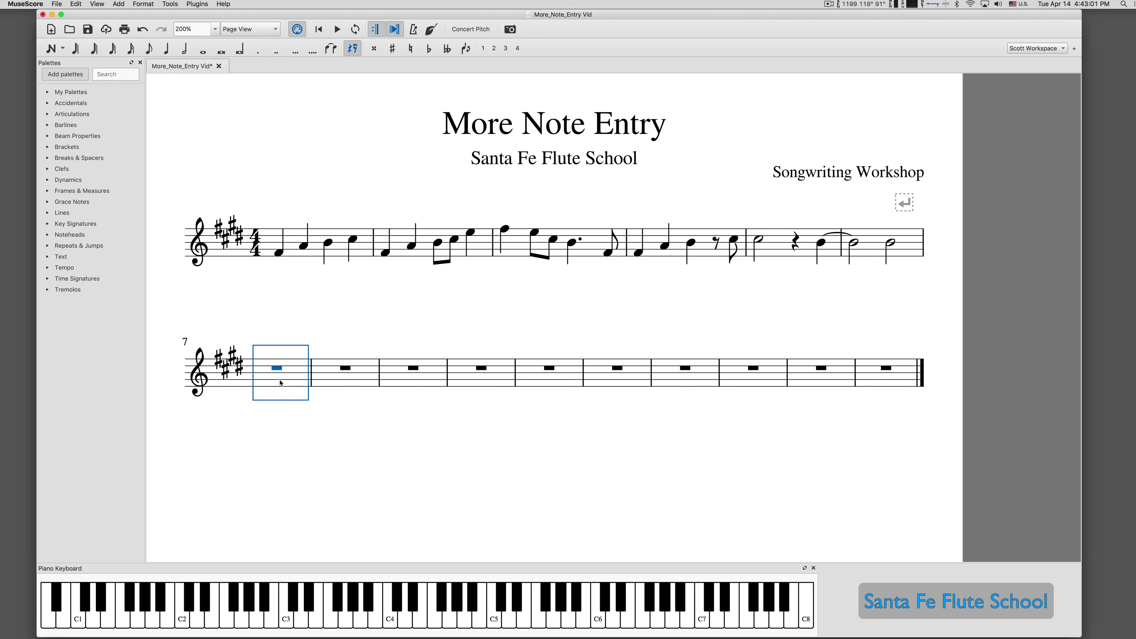
pyautogui.press('n')
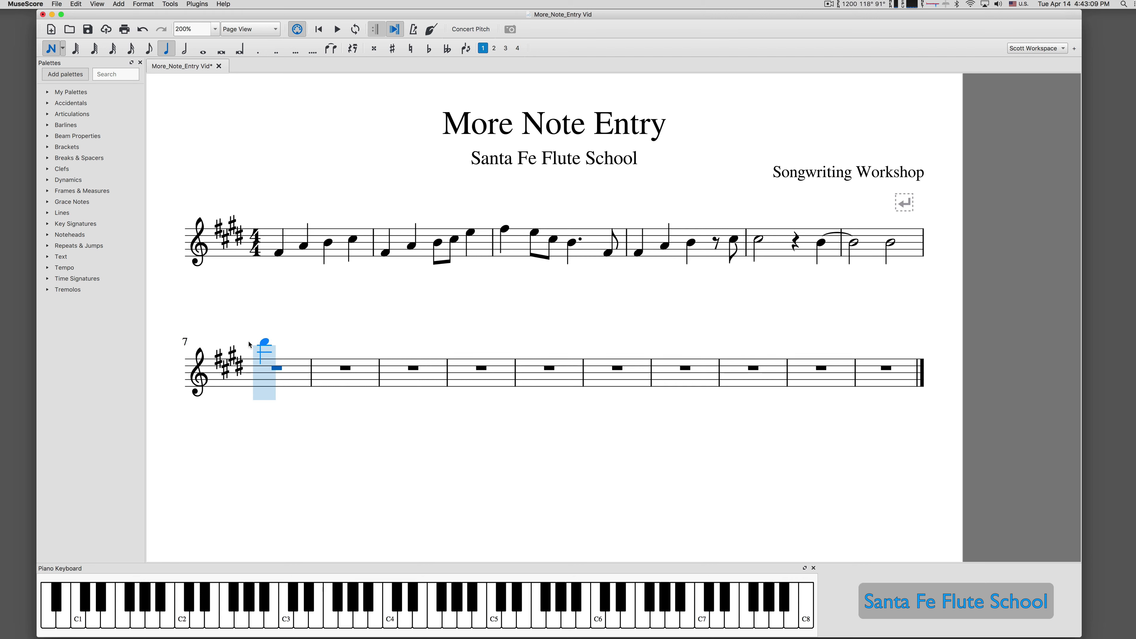
pyautogui.click(250, 370)
pyautogui.click(285, 369)
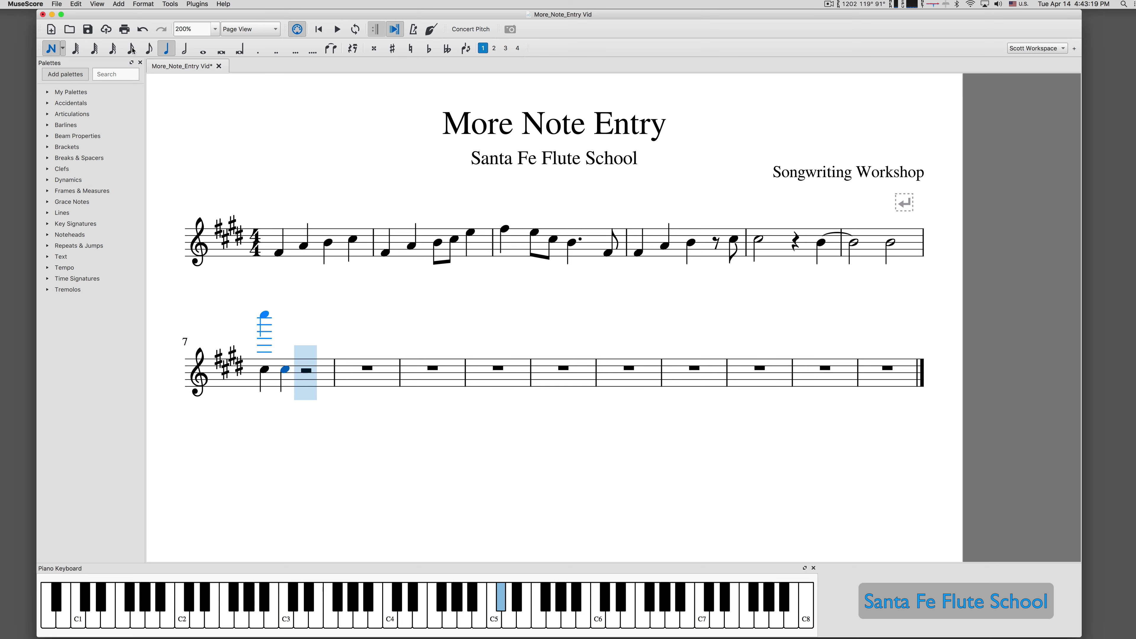
# Step: Add an eighth-note triplet on beat 3 of measure 7 with the notes B, C sharp and E
pyautogui.click(119, 4)
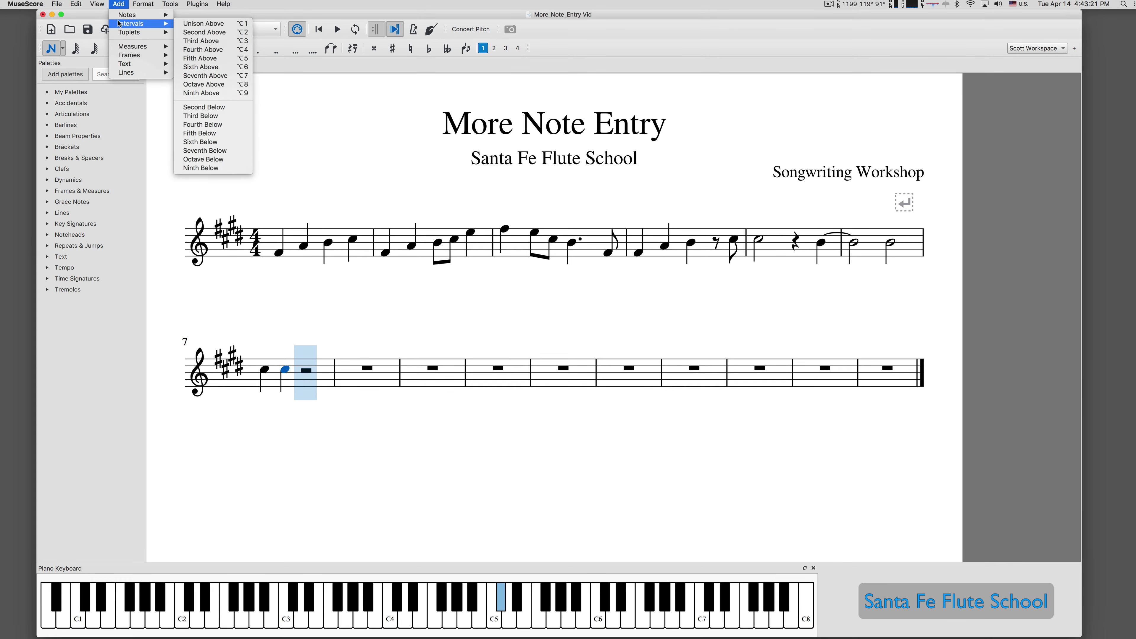
pyautogui.moveTo(134, 32)
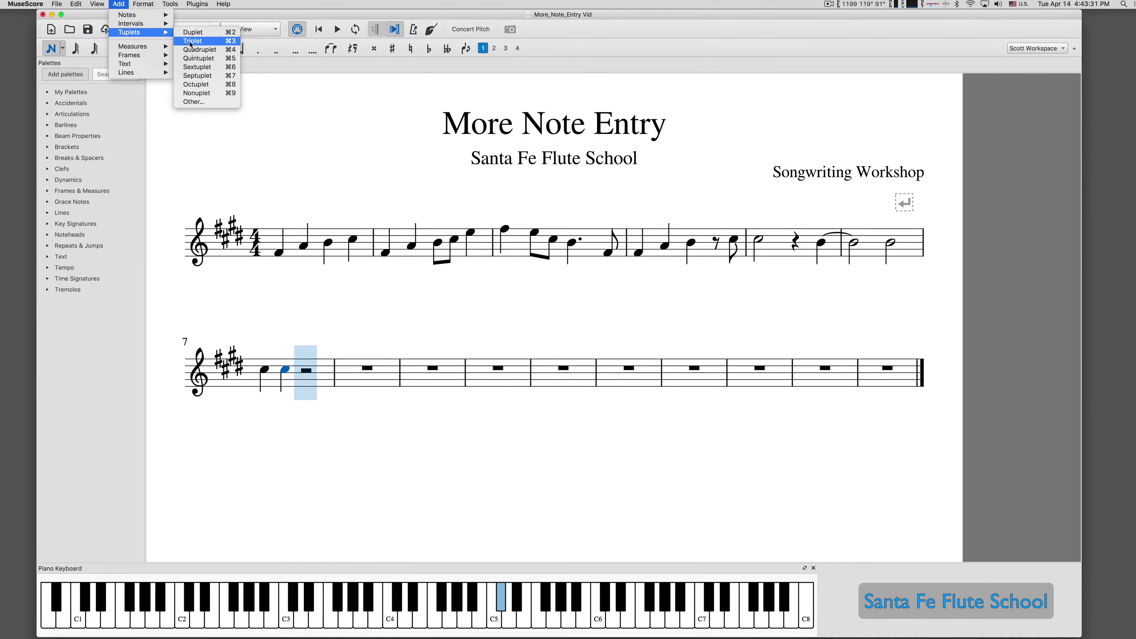
pyautogui.click(115, 3)
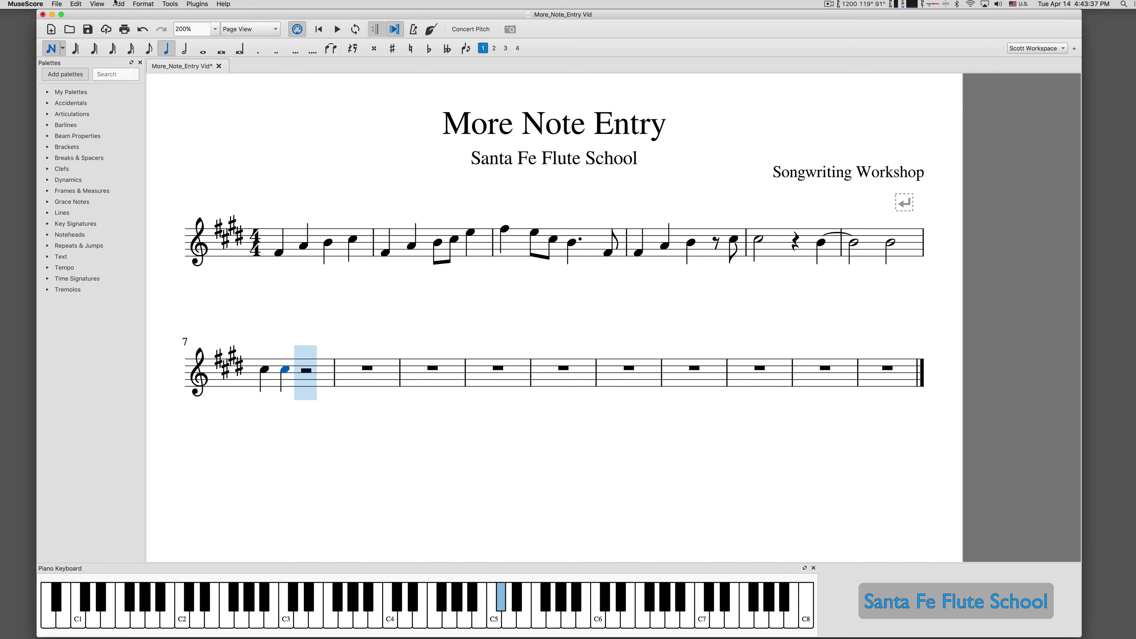
pyautogui.press('super+3')
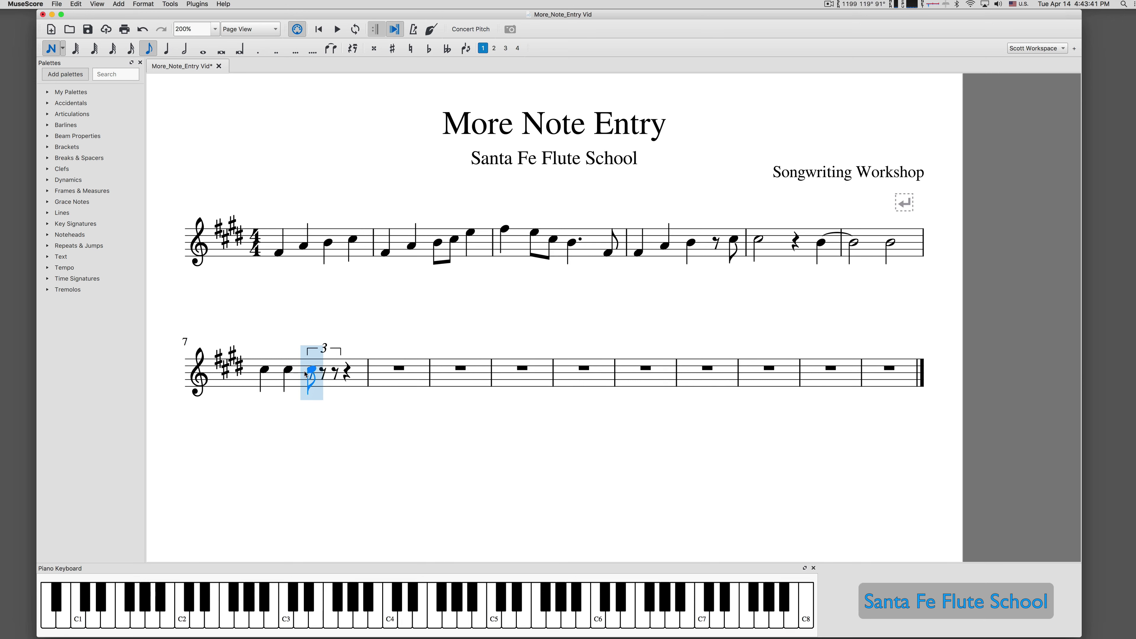
pyautogui.click(308, 373)
pyautogui.click(310, 370)
pyautogui.click(309, 373)
pyautogui.click(310, 374)
pyautogui.click(324, 369)
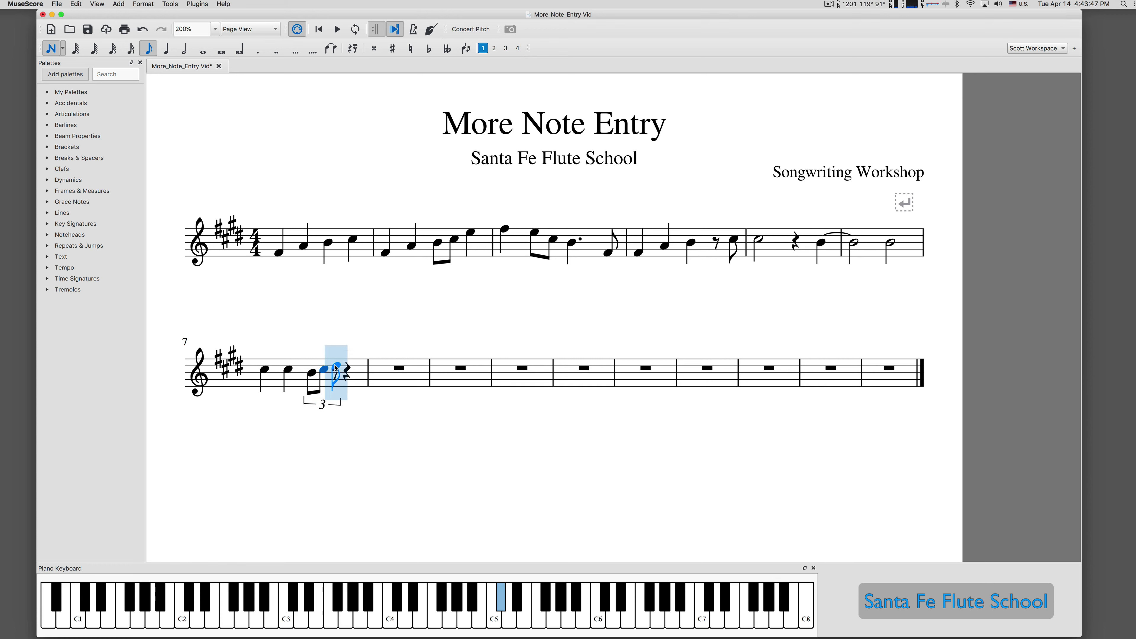
pyautogui.click(336, 363)
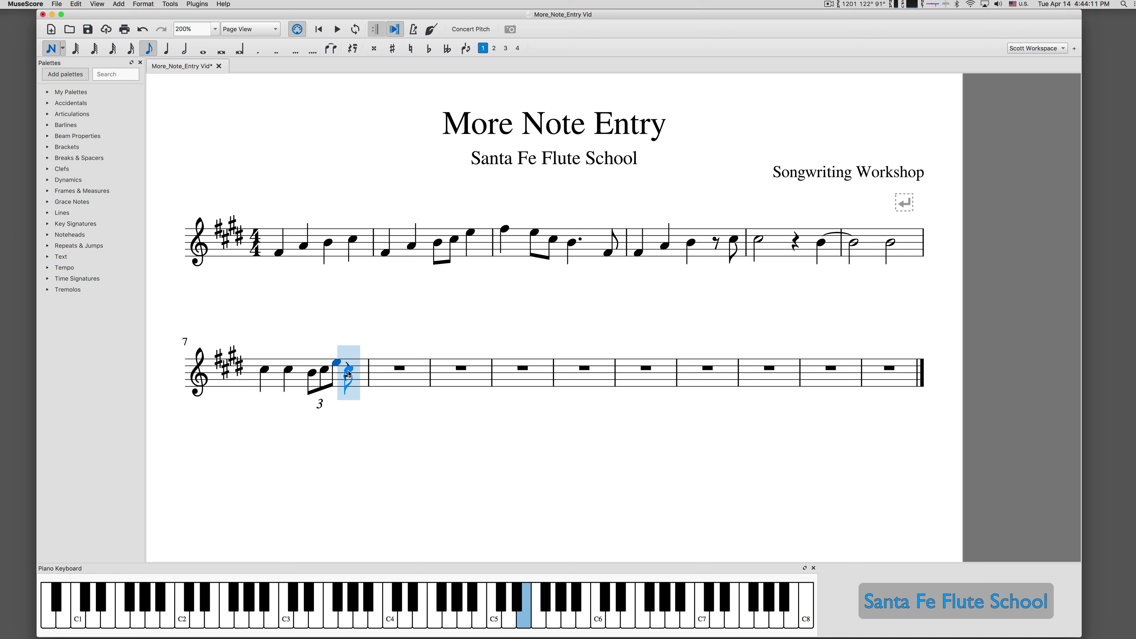
# Step: Finish measure 7 with an eighth note C sharp and double its duration to a quarter note
pyautogui.click(348, 373)
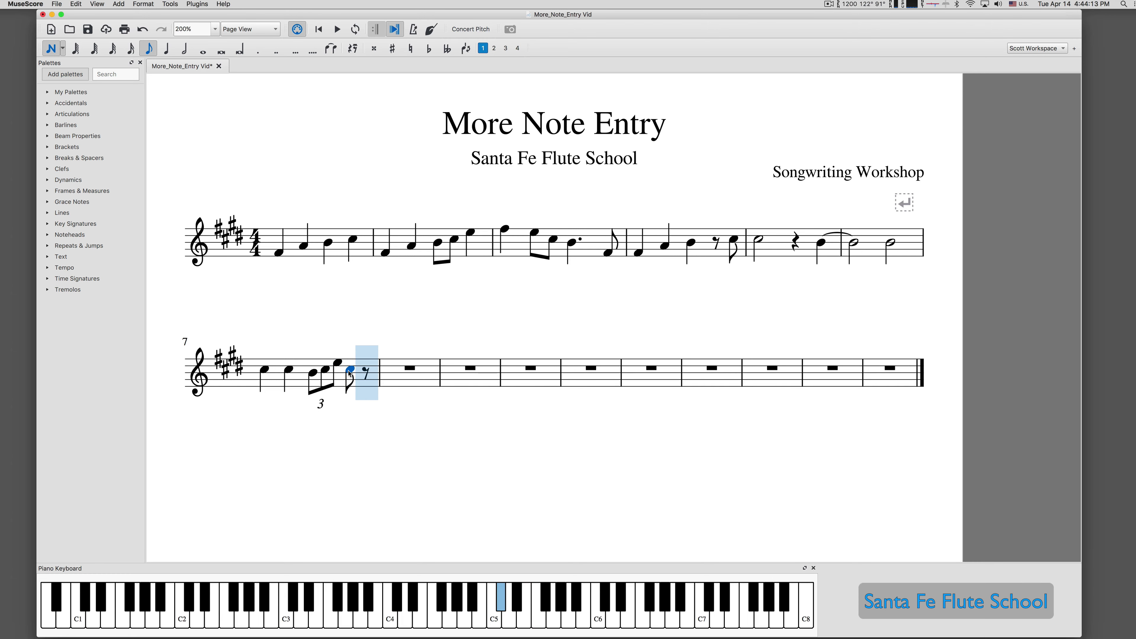
pyautogui.press('w')
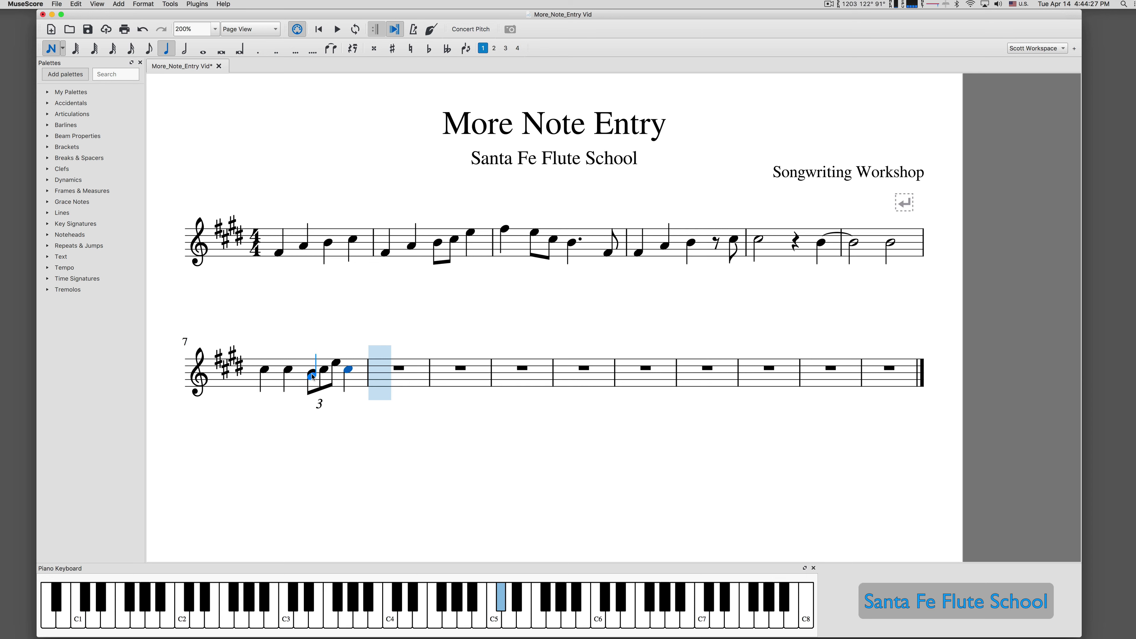
pyautogui.keyDown('shift'); pyautogui.click(348, 362); pyautogui.keyUp('shift')
# Step: Try an eighth-note, a sixteenth-note and a quarter-note triplet at the start of measure 8, undoing each one
pyautogui.press('super+3')
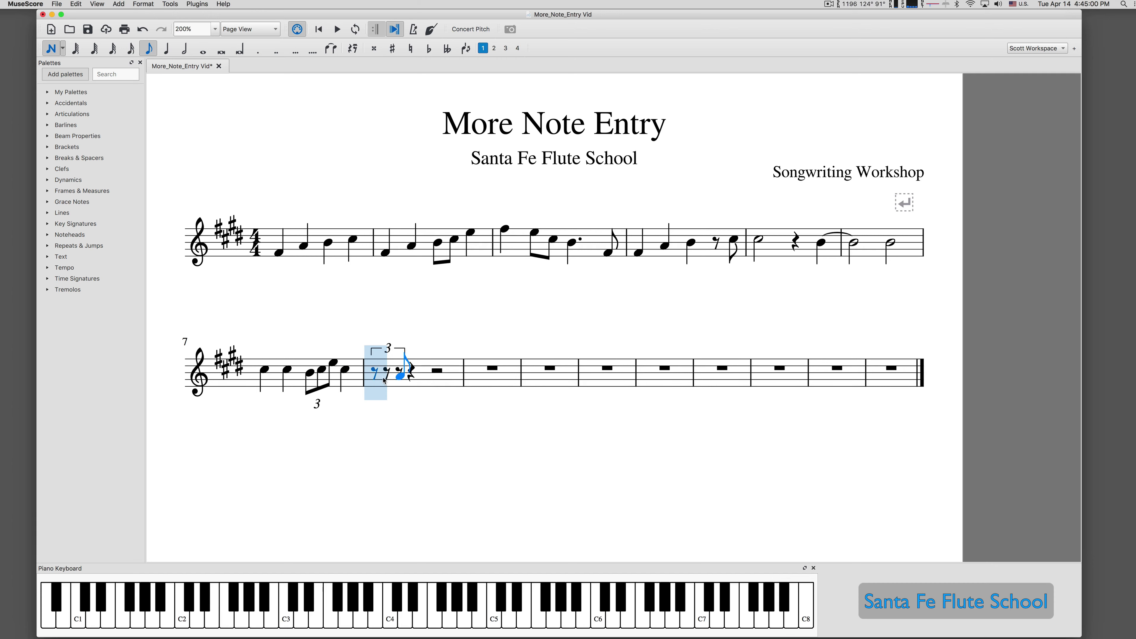
pyautogui.click(374, 369)
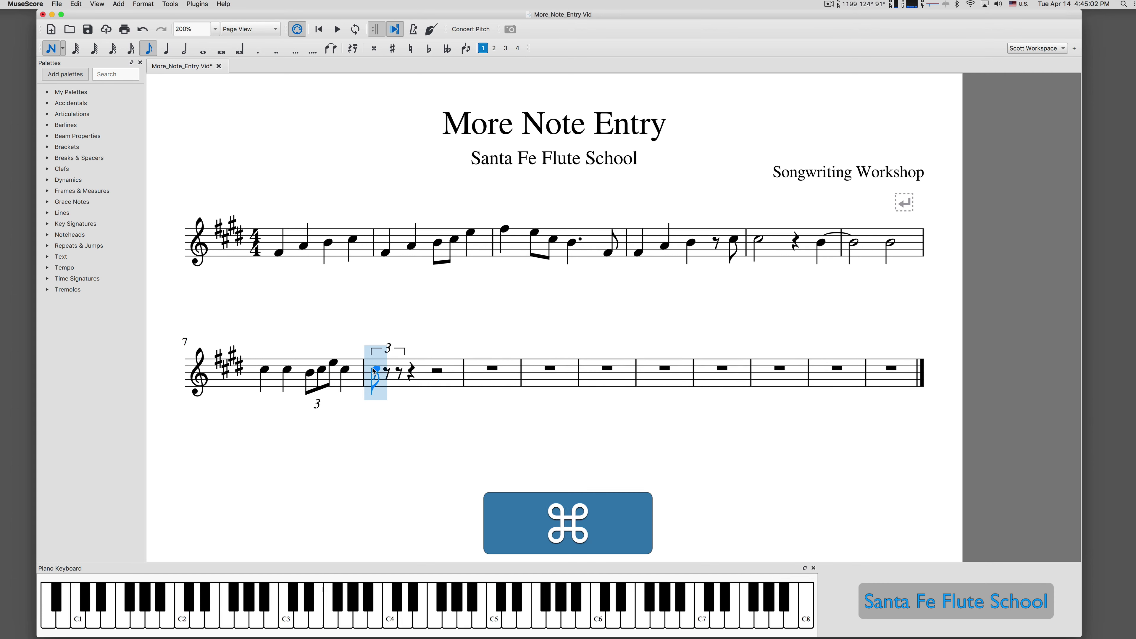
pyautogui.press('super+z')
pyautogui.press('4')
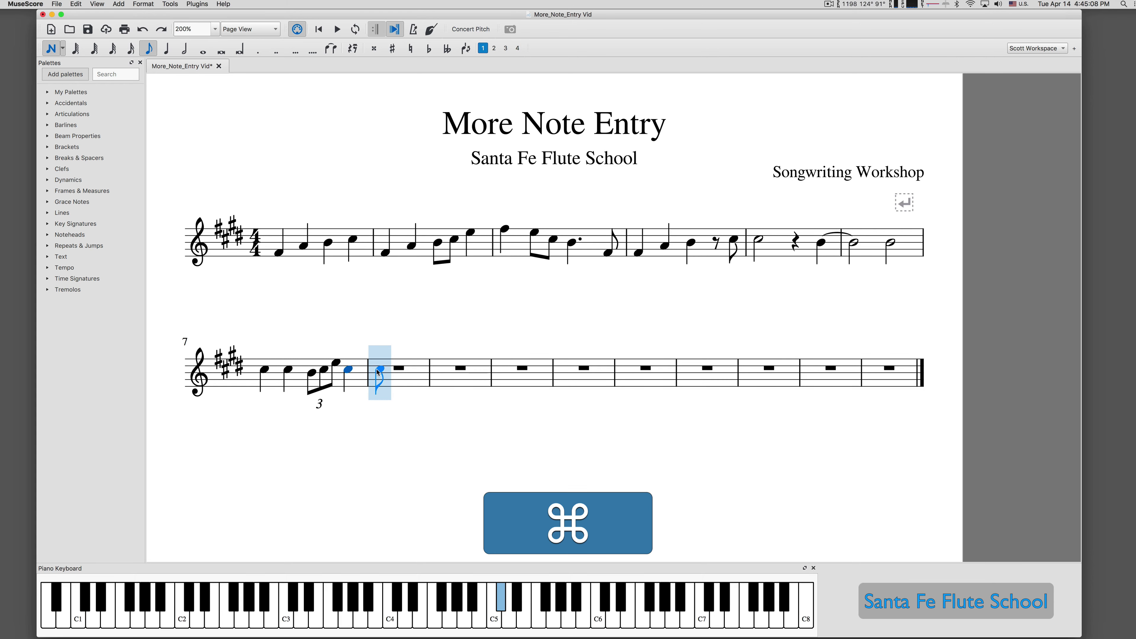
pyautogui.press('super+3')
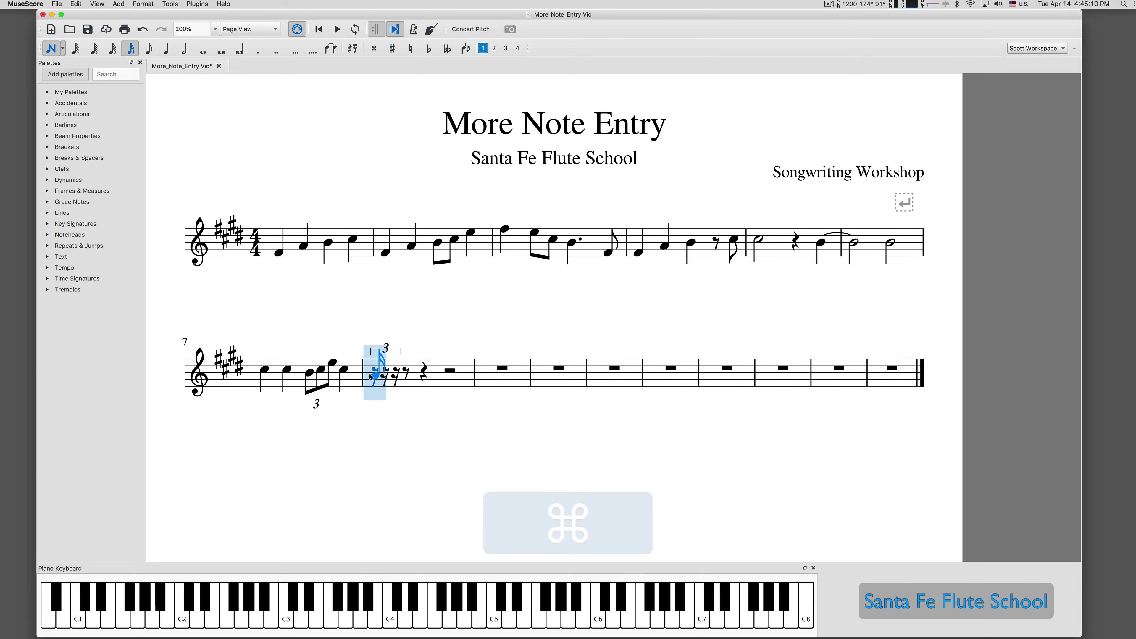
pyautogui.press('super+z')
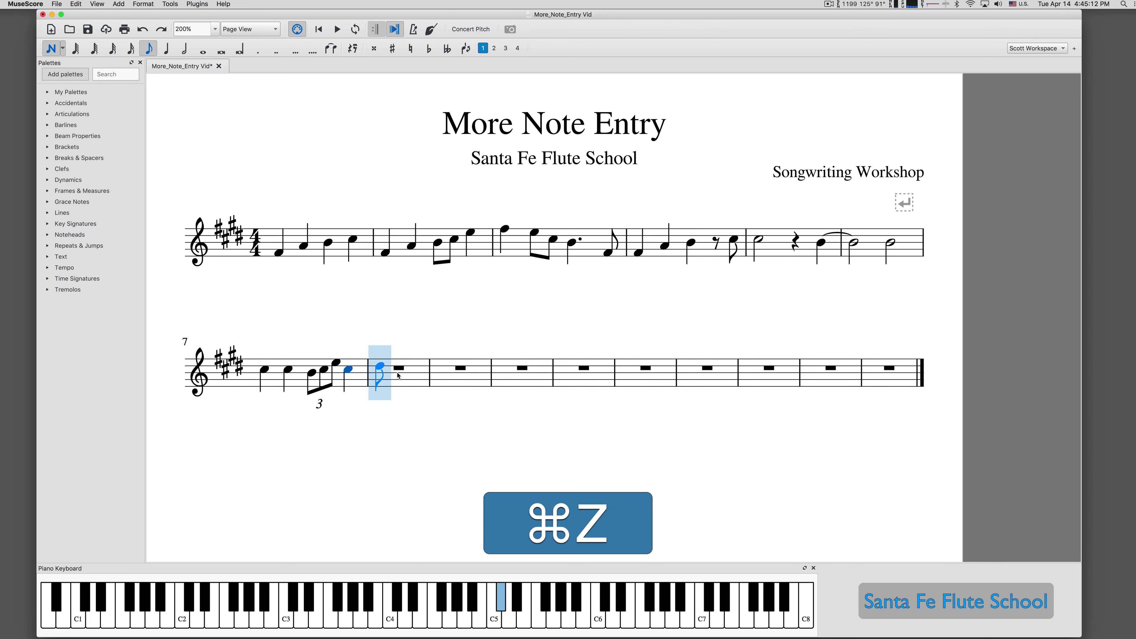
pyautogui.press('6')
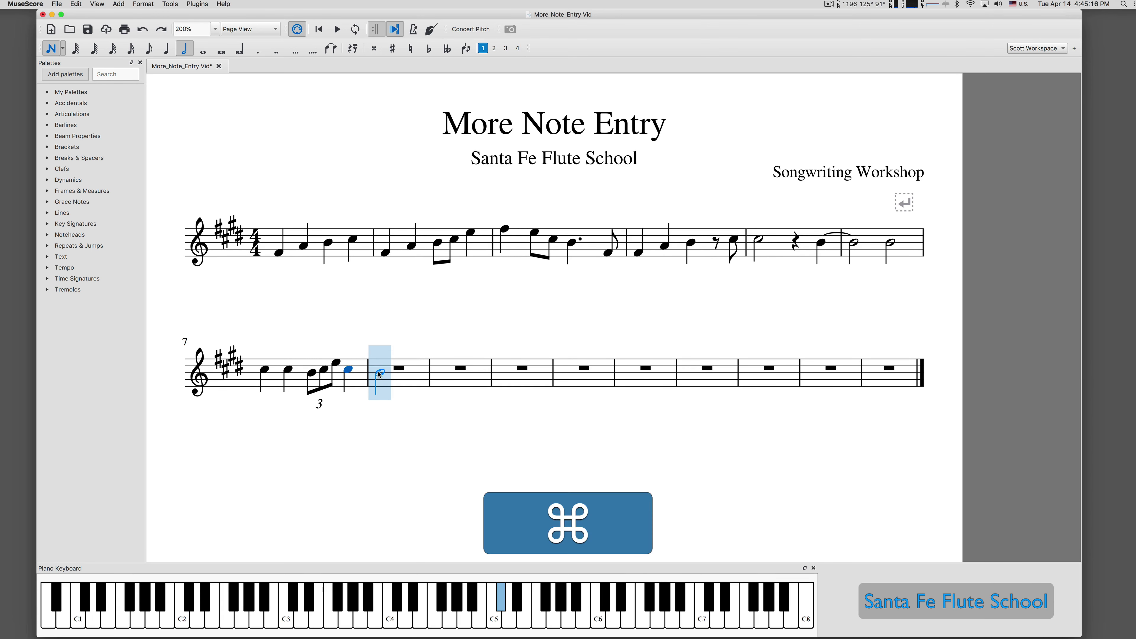
pyautogui.press('super+3')
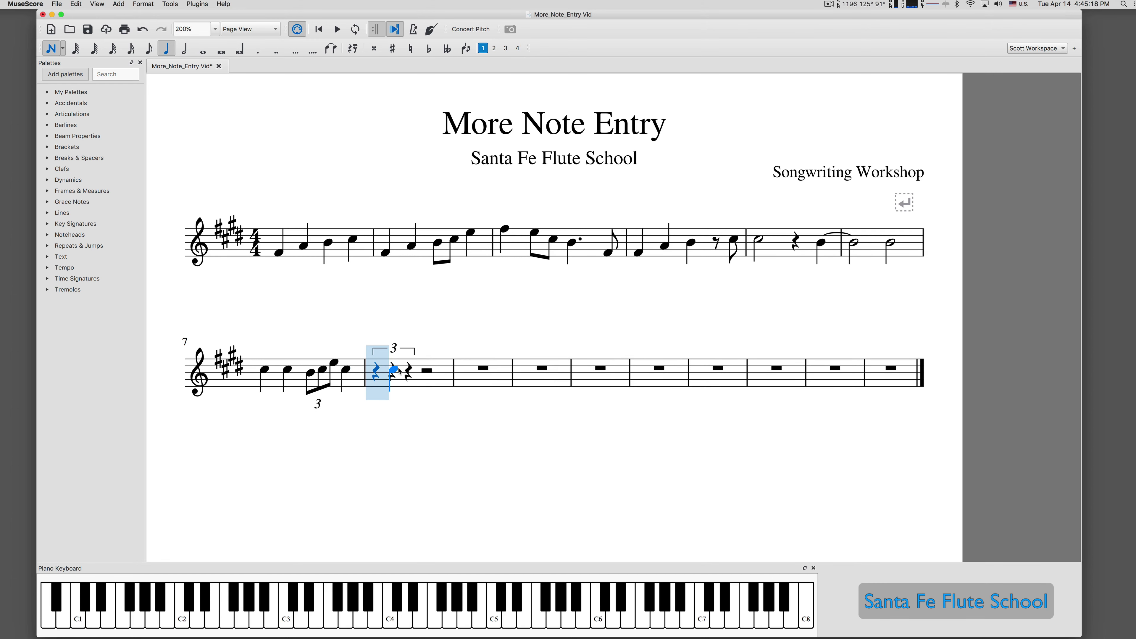
pyautogui.click(373, 376)
pyautogui.press('super+z')
pyautogui.press('super+z')
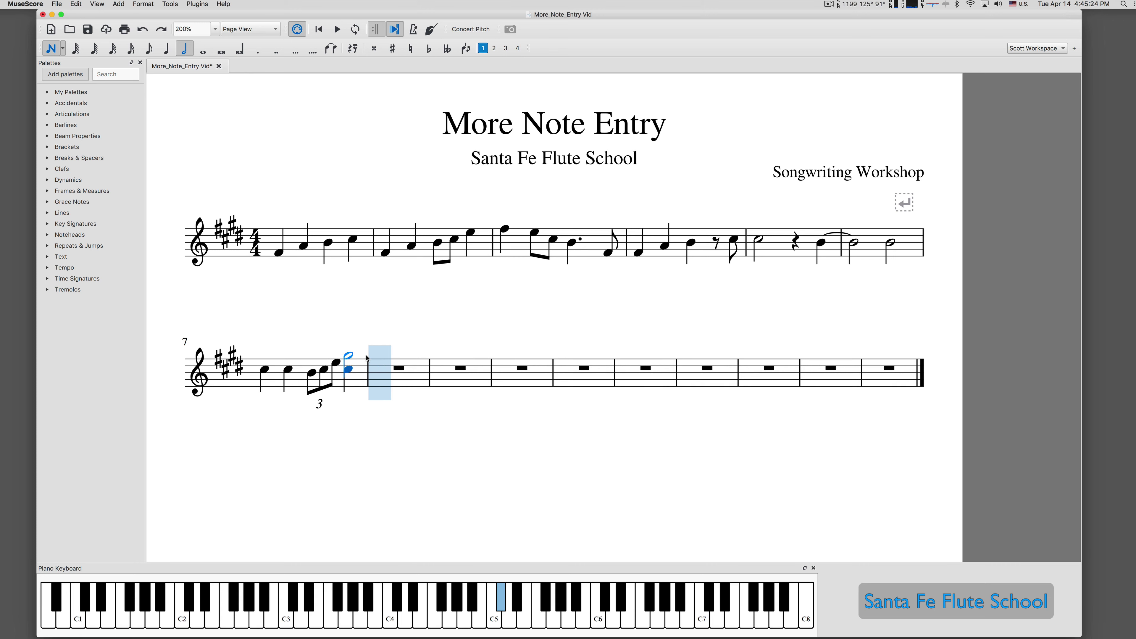
# Step: Add a one-beat triplet at the start of measure 8 containing a quarter note B and an eighth note C sharp
pyautogui.press('5')
pyautogui.press('super+3')
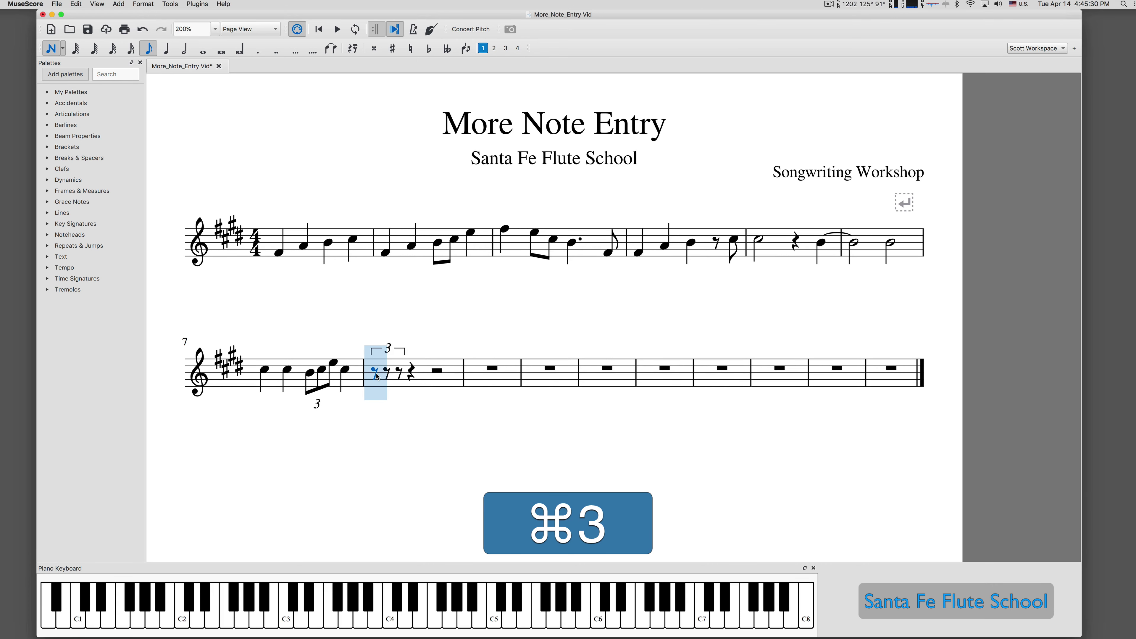
pyautogui.click(376, 371)
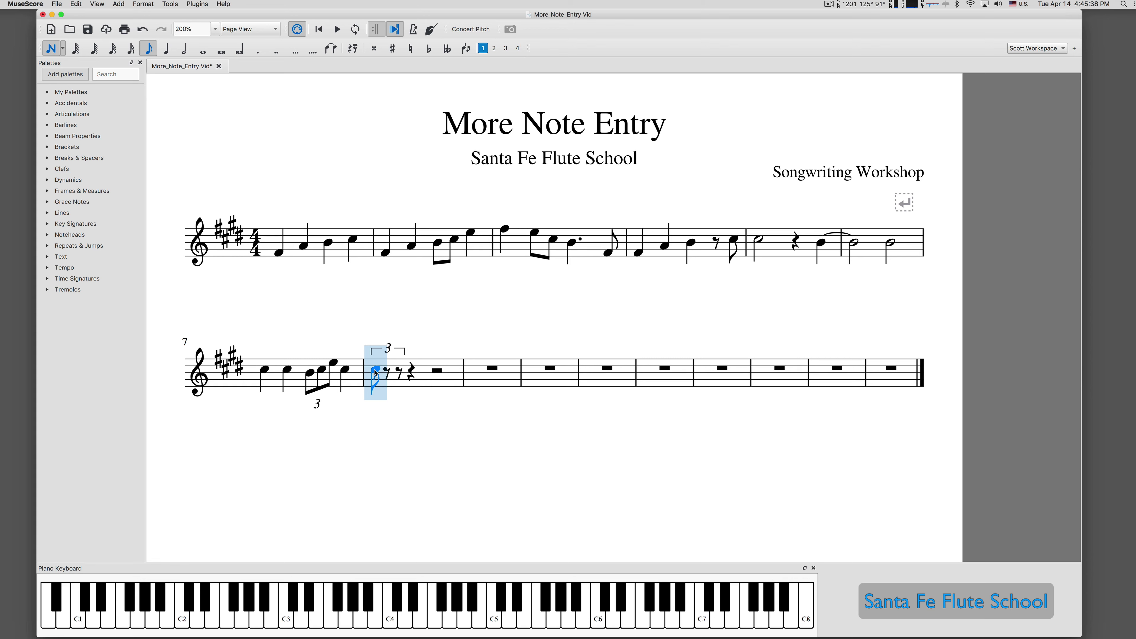
pyautogui.press('5')
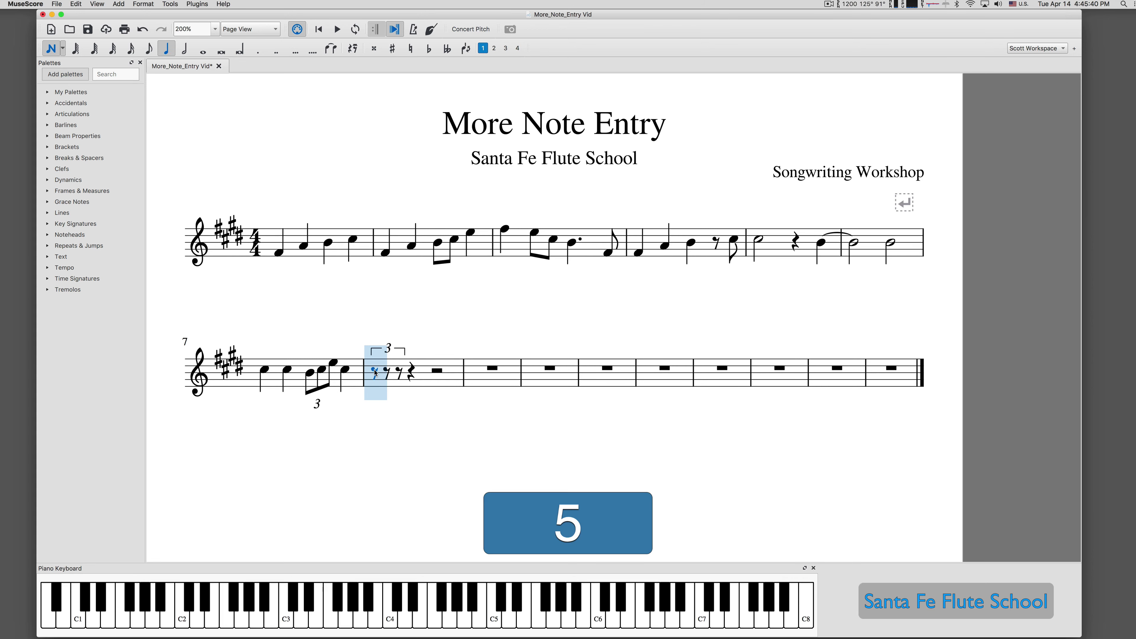
pyautogui.click(375, 370)
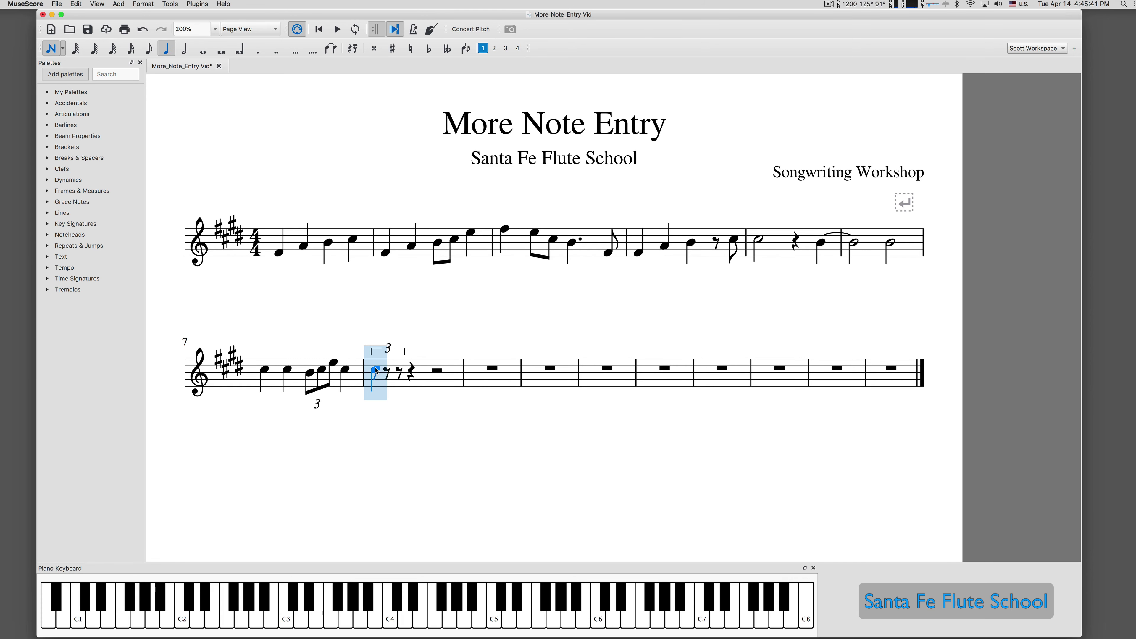
pyautogui.click(376, 371)
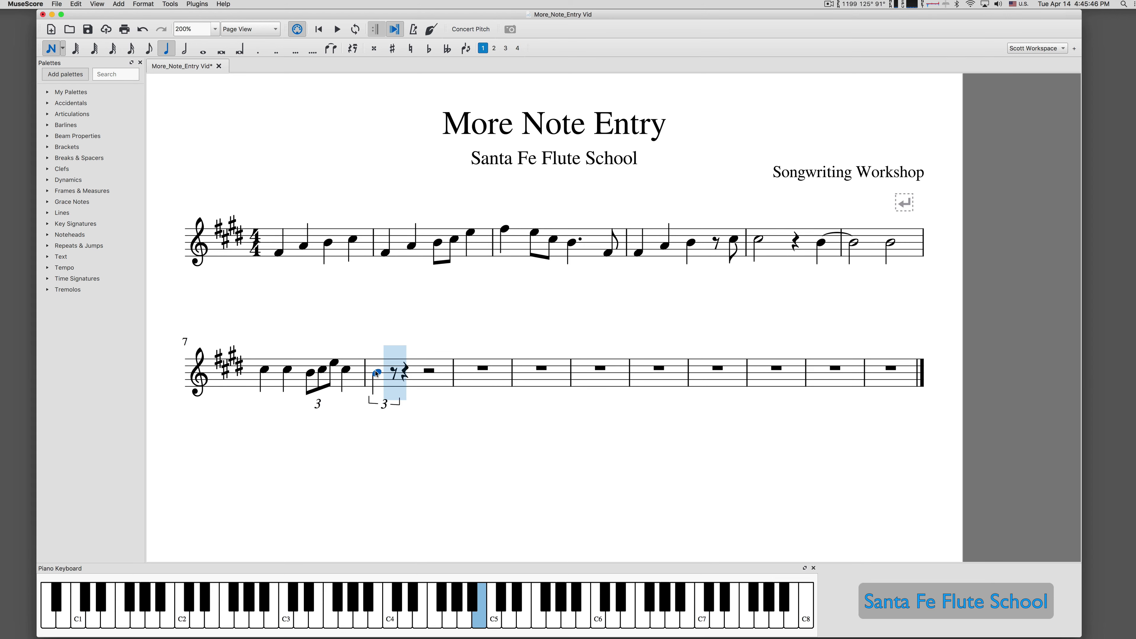
pyautogui.press('4')
pyautogui.click(394, 369)
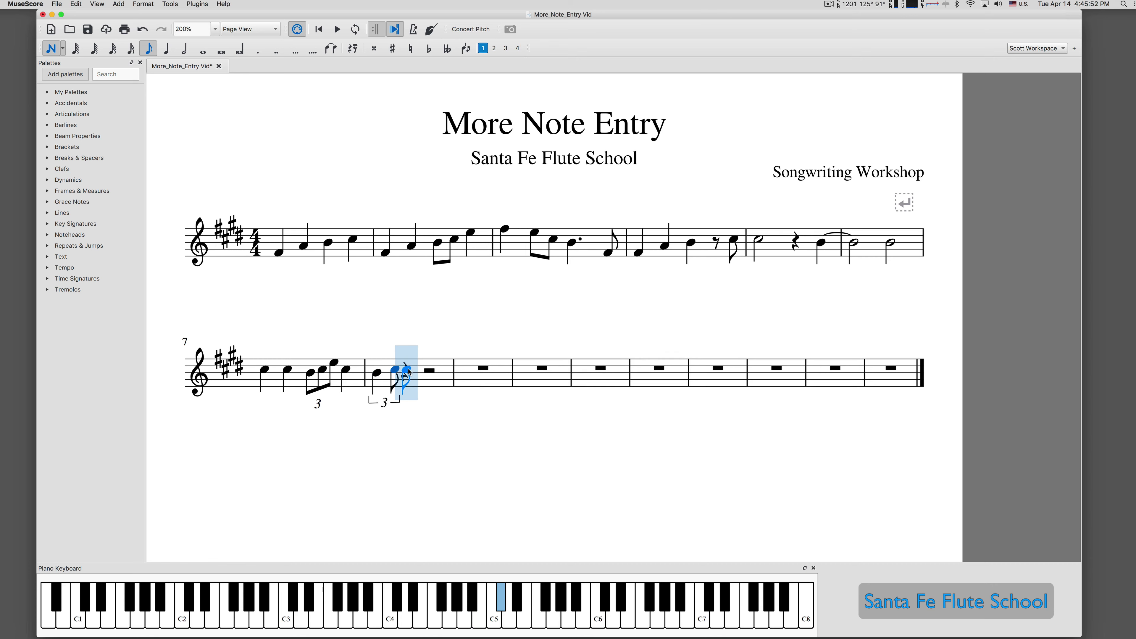
# Step: Add a triplet on beat 2 of measure 8 with an eighth note B doubled to a quarter, followed by an eighth note C sharp
pyautogui.press('5')
pyautogui.click(408, 383)
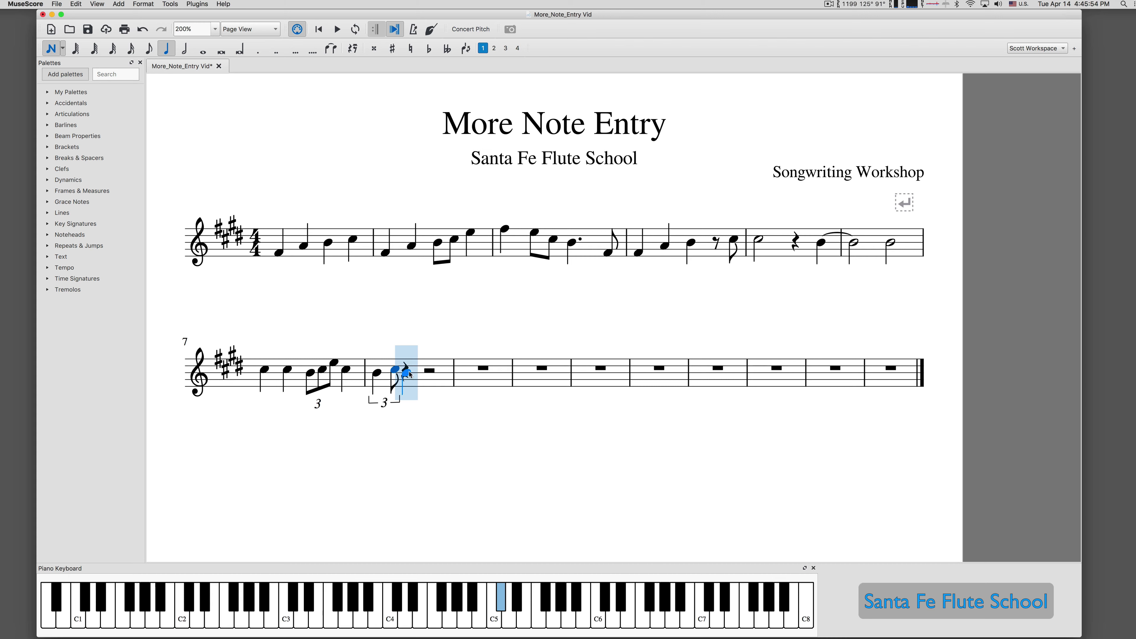
pyautogui.press('super+3')
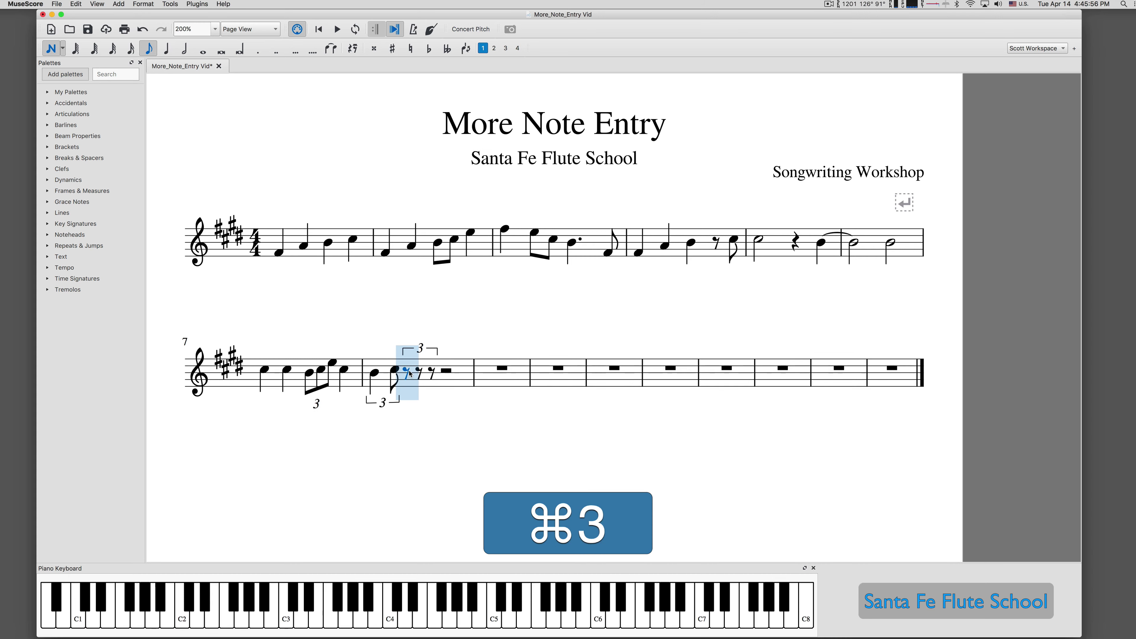
pyautogui.click(408, 374)
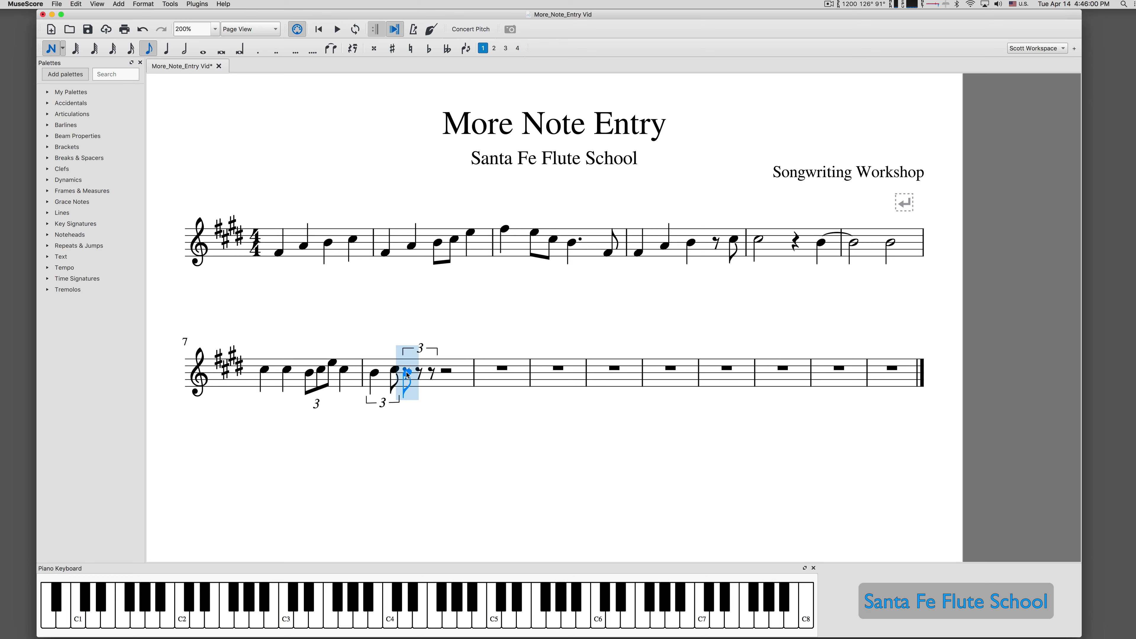
pyautogui.click(407, 373)
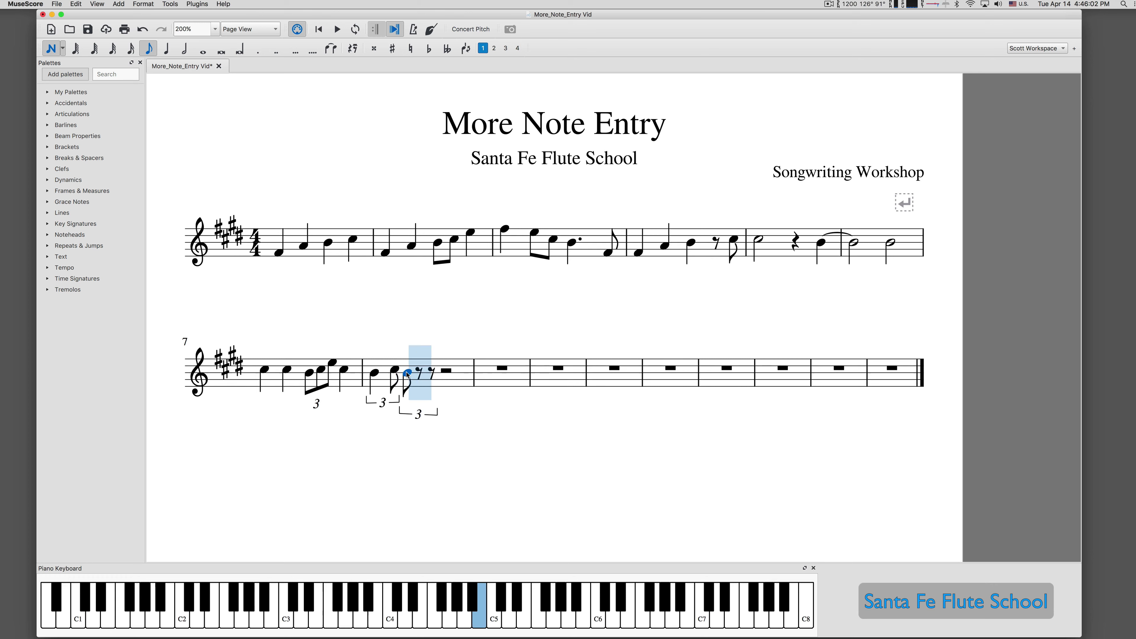
pyautogui.press('w')
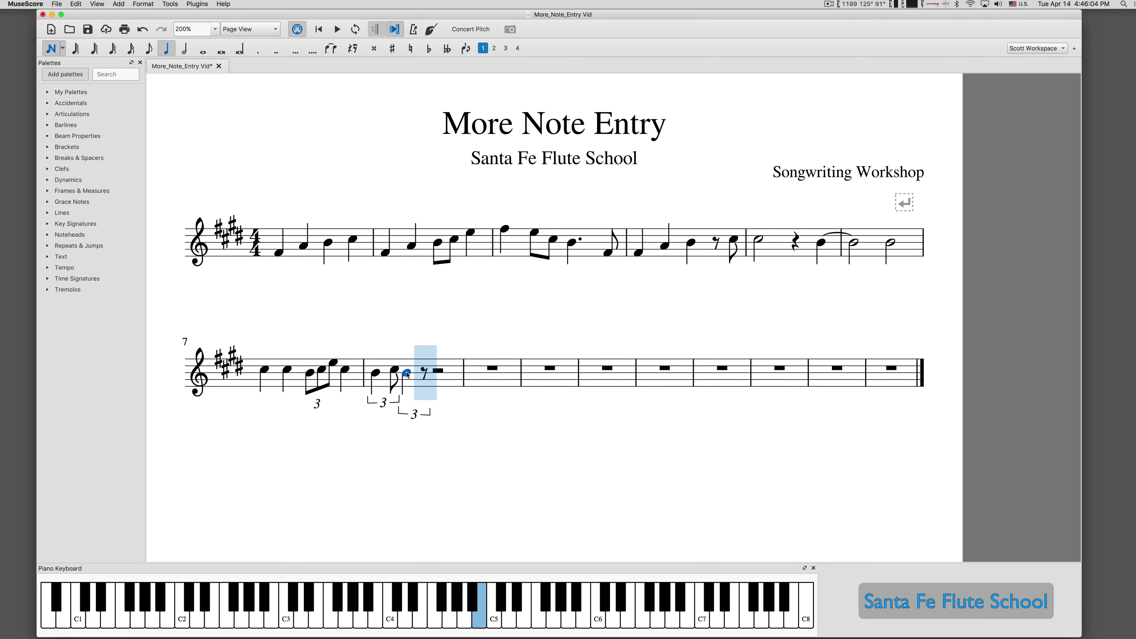
pyautogui.press('4')
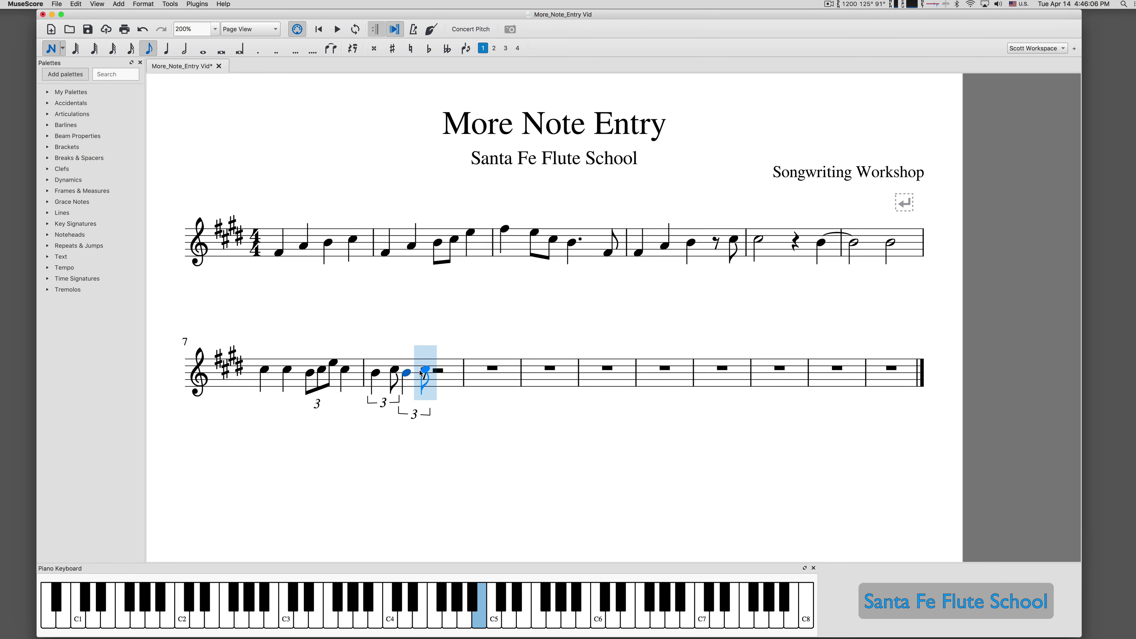
pyautogui.click(420, 370)
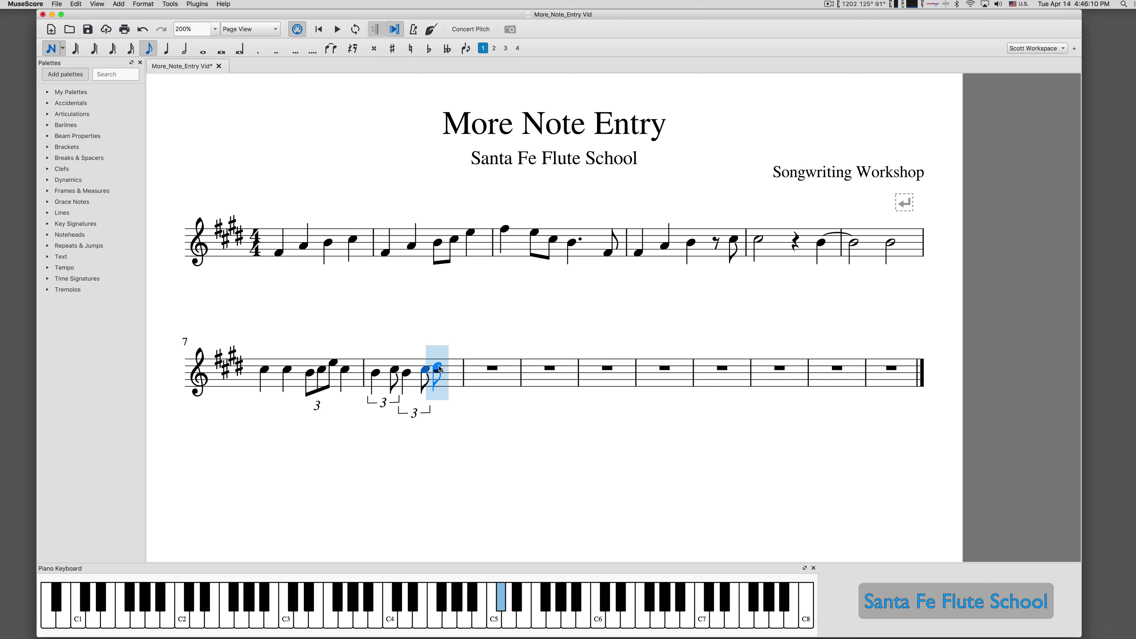
# Step: Add a triplet on beat 3 of measure 8 with an eighth note E followed by an E doubled to a quarter note
pyautogui.press('5')
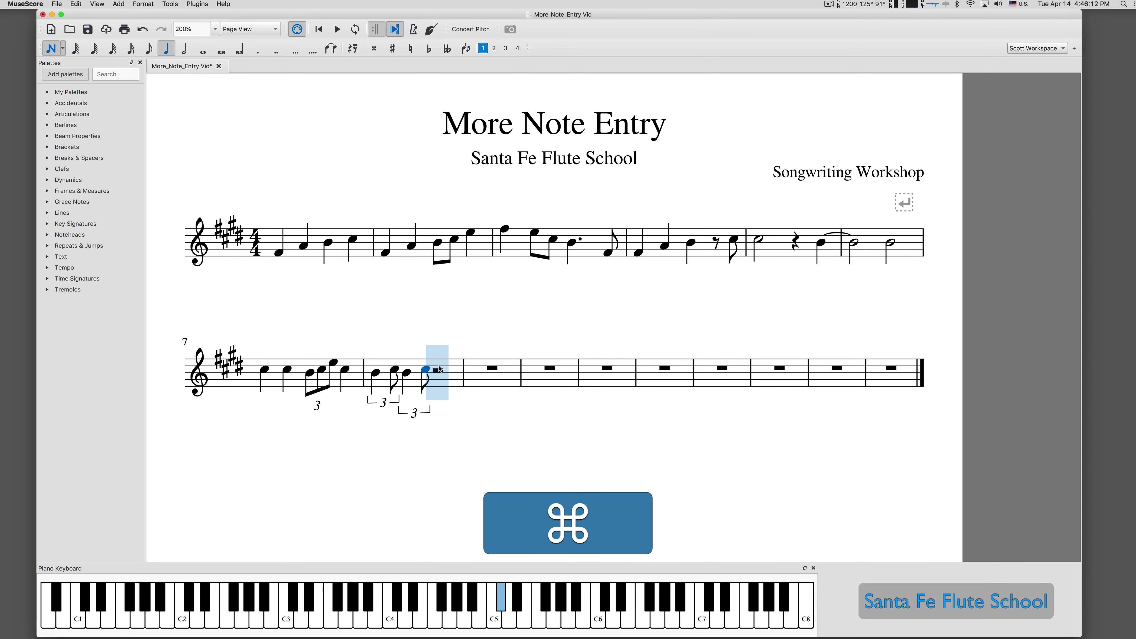
pyautogui.press('super+3')
pyautogui.click(438, 370)
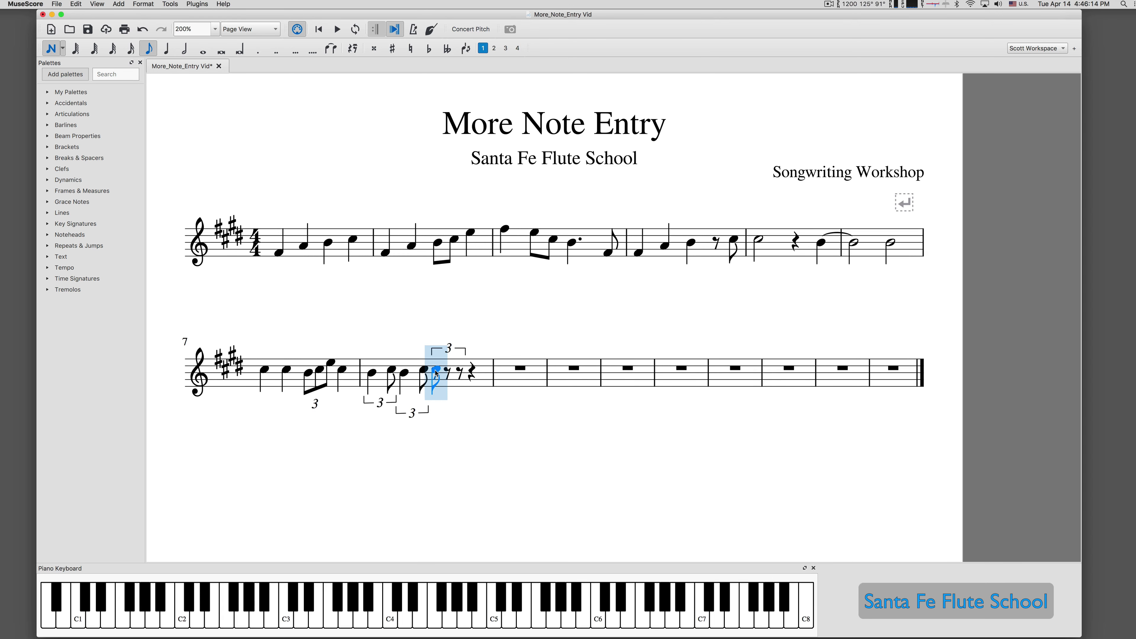
pyautogui.click(436, 363)
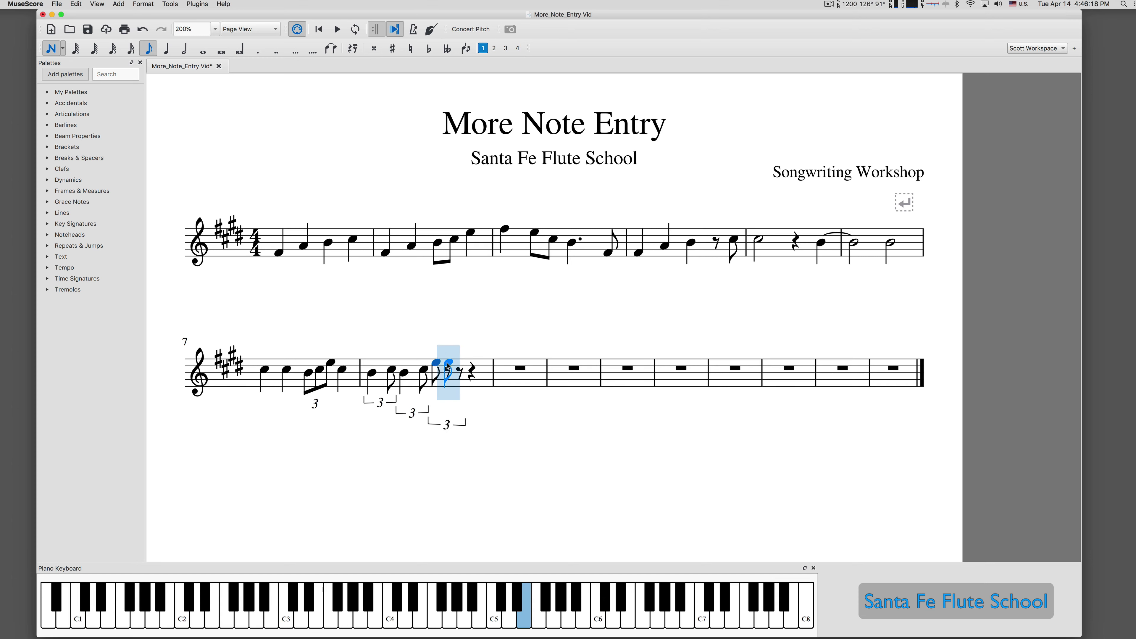
pyautogui.click(448, 363)
pyautogui.press('w')
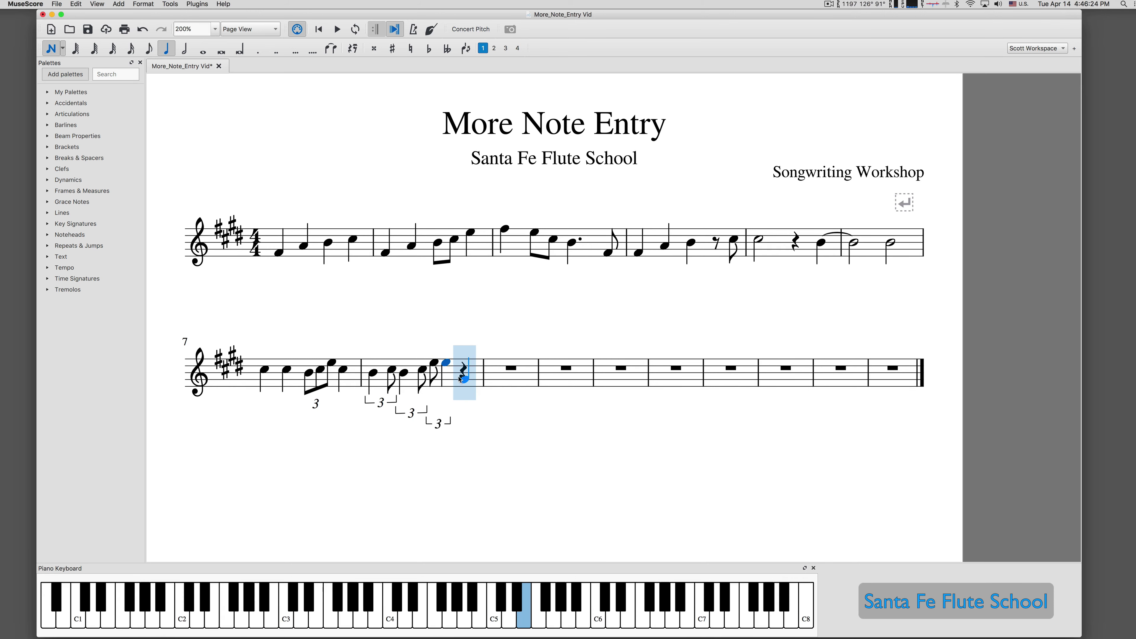
# Step: Add a triplet on beat 4 of measure 8 with an eighth note E and a quarter note C sharp, and leave note input
pyautogui.click(445, 364)
pyautogui.press('super+3')
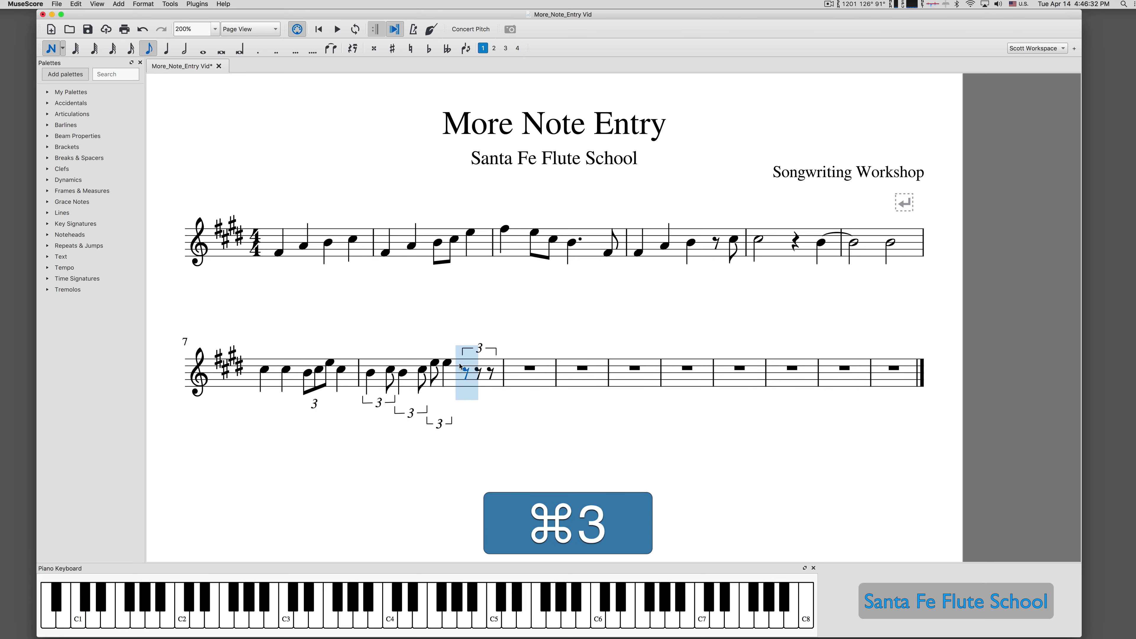
pyautogui.click(462, 365)
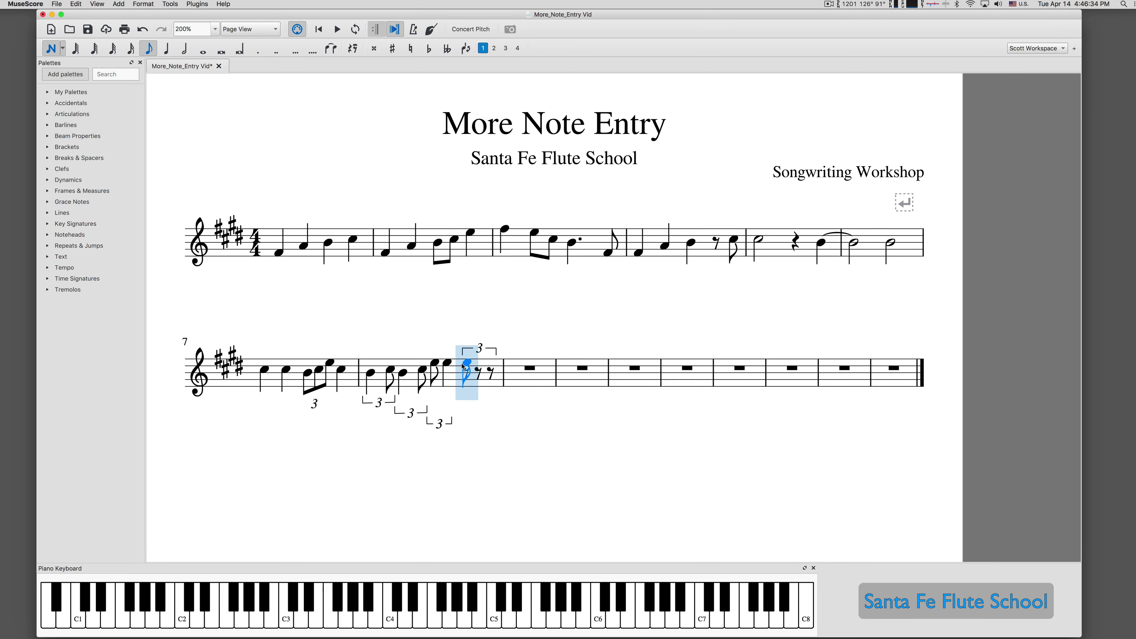
pyautogui.click(463, 365)
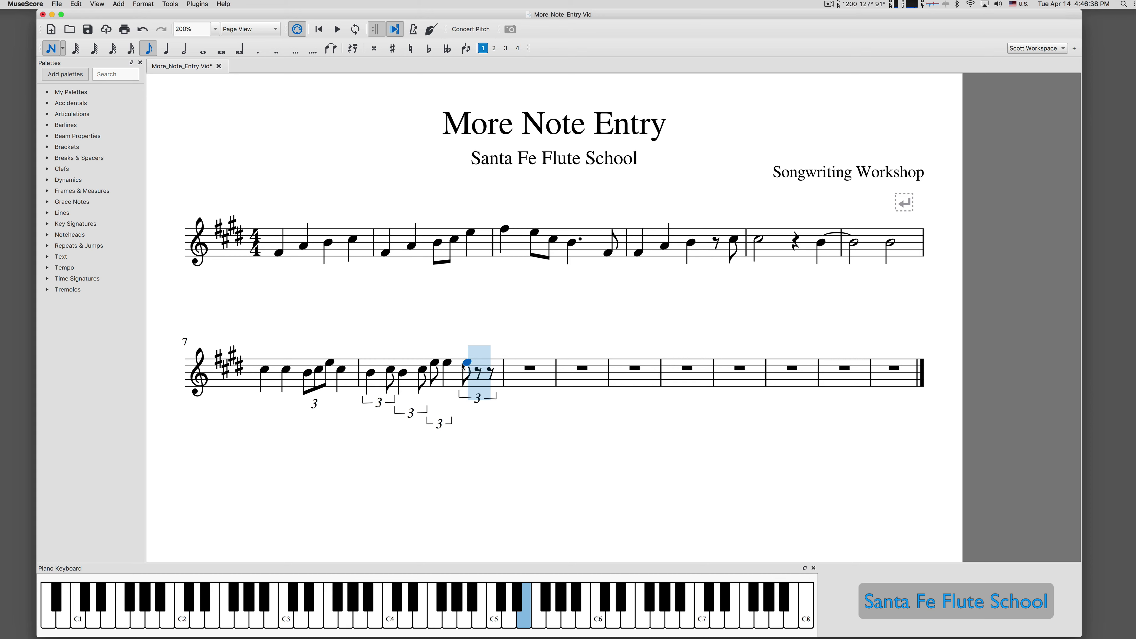
pyautogui.press('5')
pyautogui.click(477, 366)
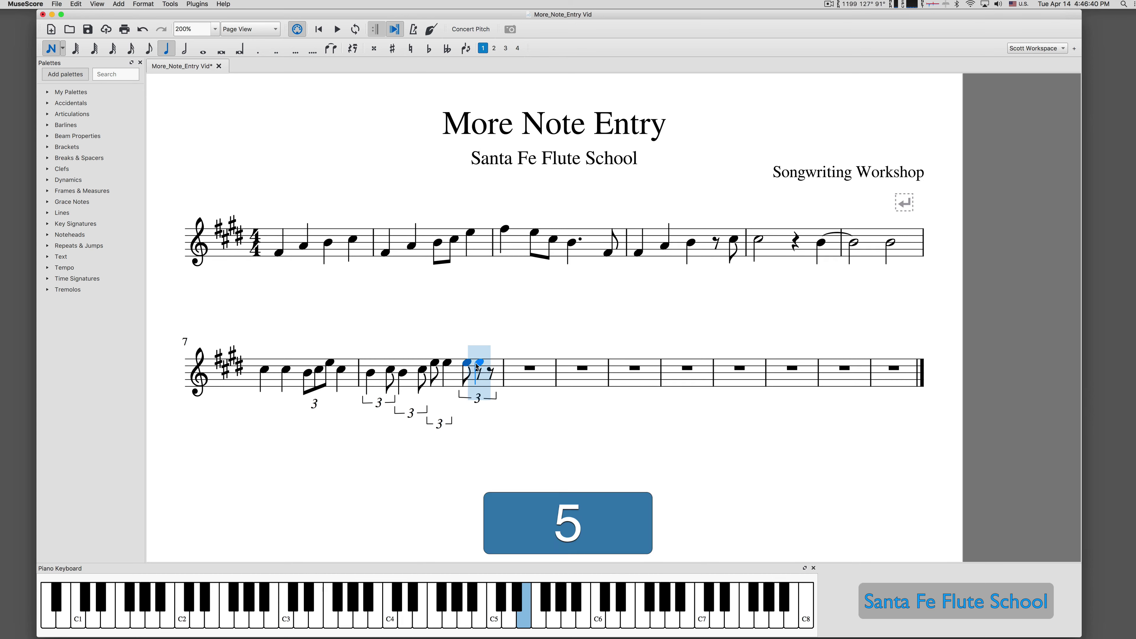
pyautogui.click(478, 371)
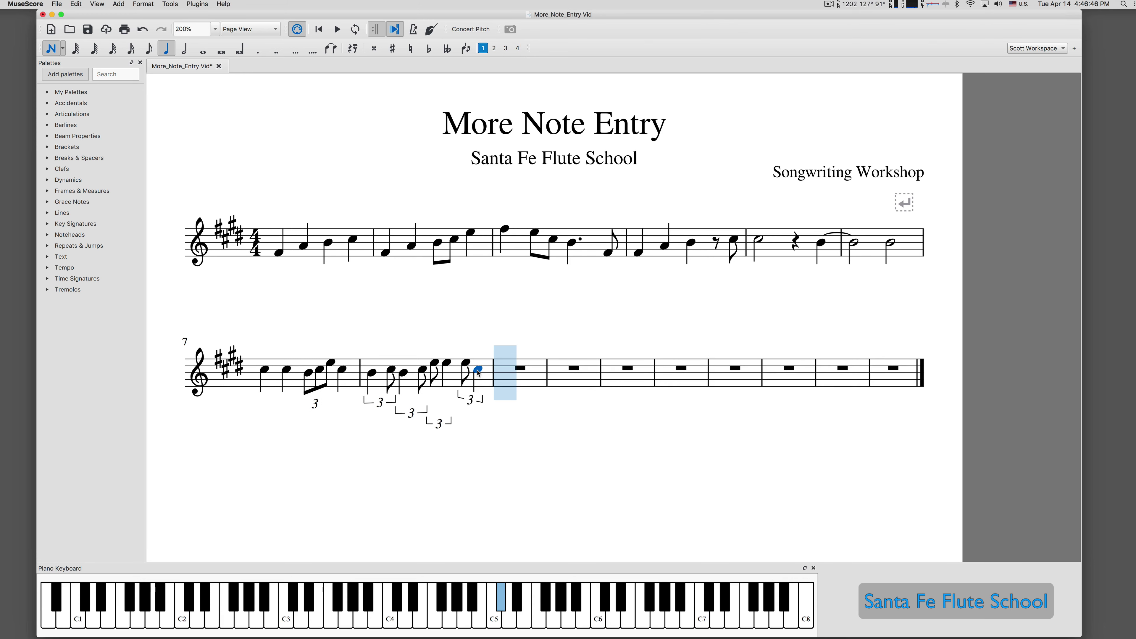
pyautogui.press('n')
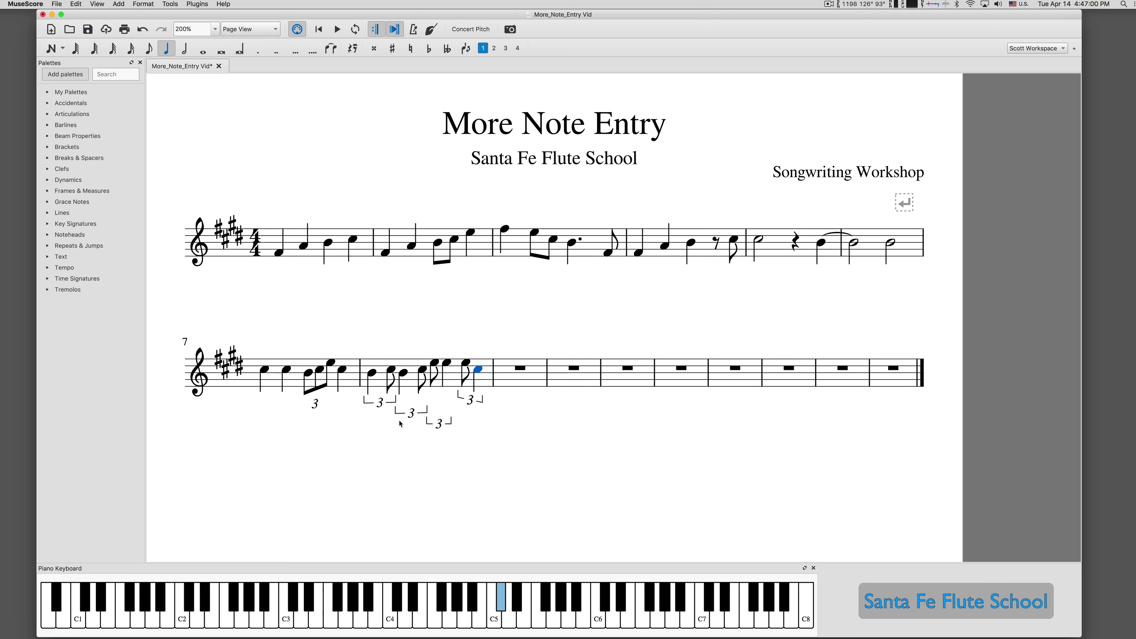
# Step: Raise the bracket of the beat 2 triplet in measure 8 level with the first triplet's bracket
pyautogui.click(410, 412)
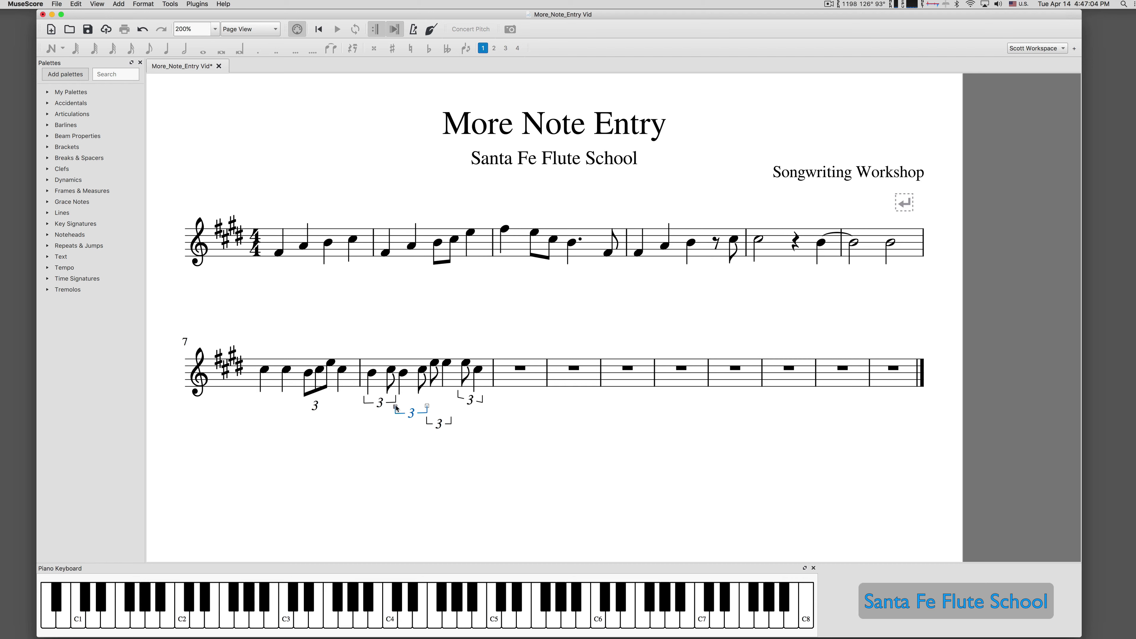
pyautogui.press('Up')
pyautogui.press('Up')
pyautogui.press('Up')
# Step: Raise the bracket of the beat 3 triplet in measure 8 in line with its neighbours, clear of the beat 2 bracket
pyautogui.click(437, 411)
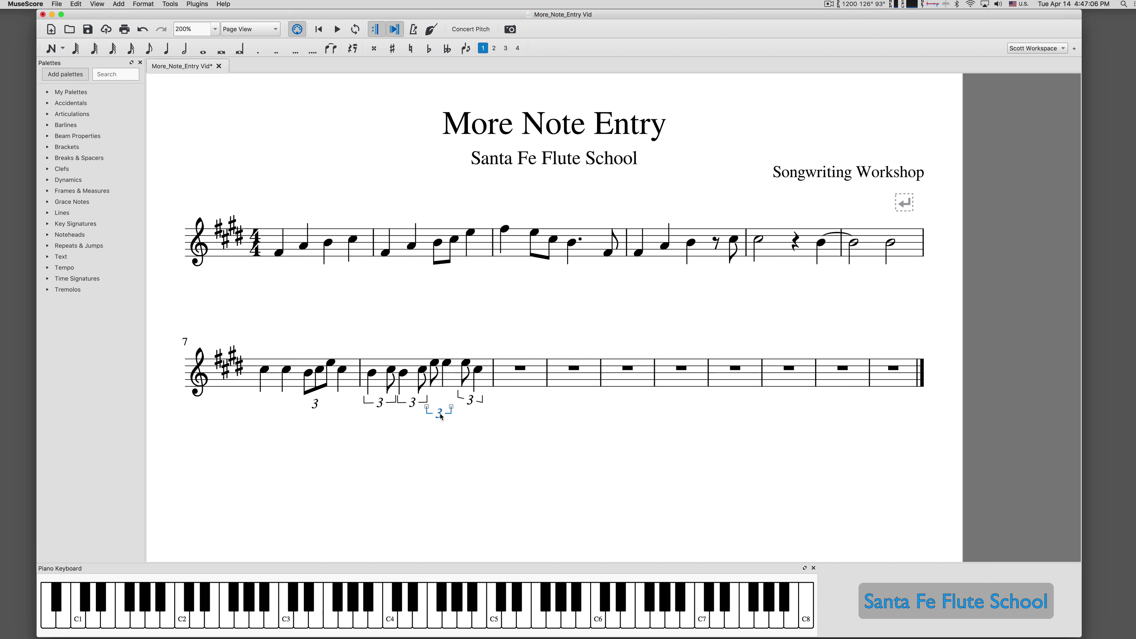
pyautogui.press('Right')
pyautogui.press('Right')
pyautogui.press('Right')
pyautogui.press('Right')
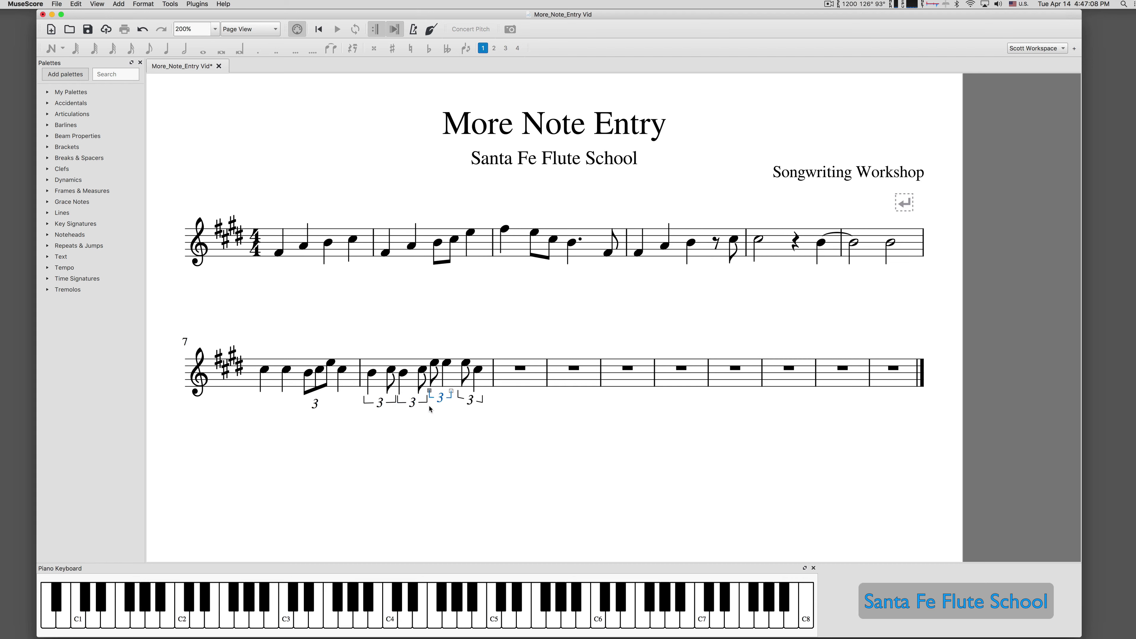
pyautogui.click(458, 392)
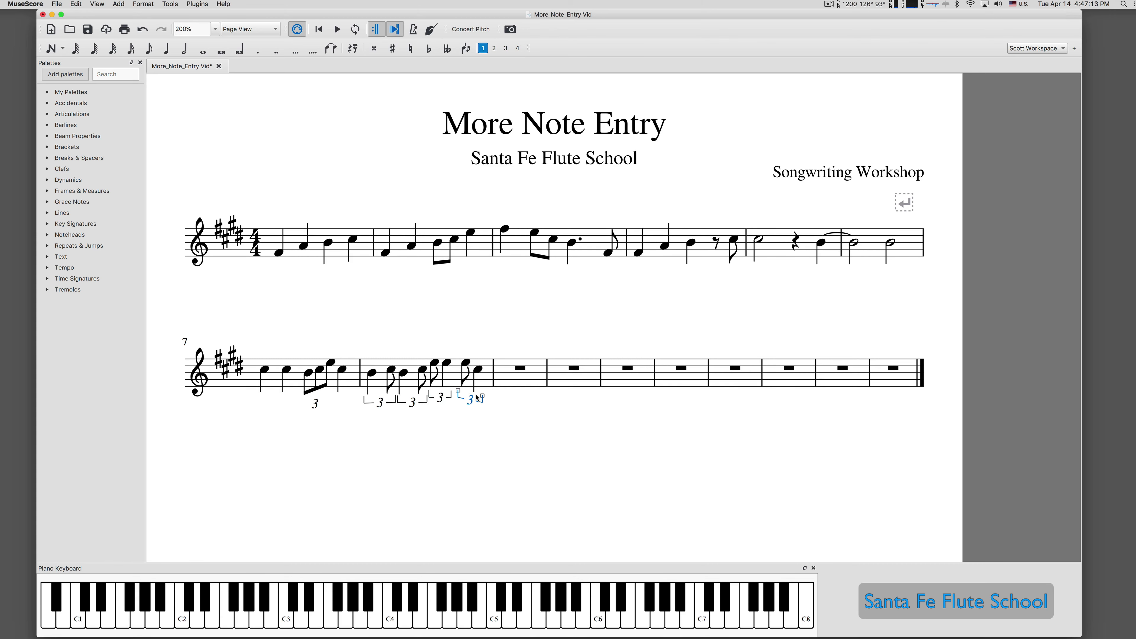
pyautogui.press('Escape')
# Step: Start note input at the whole-measure rest in measure 9
pyautogui.press('n')
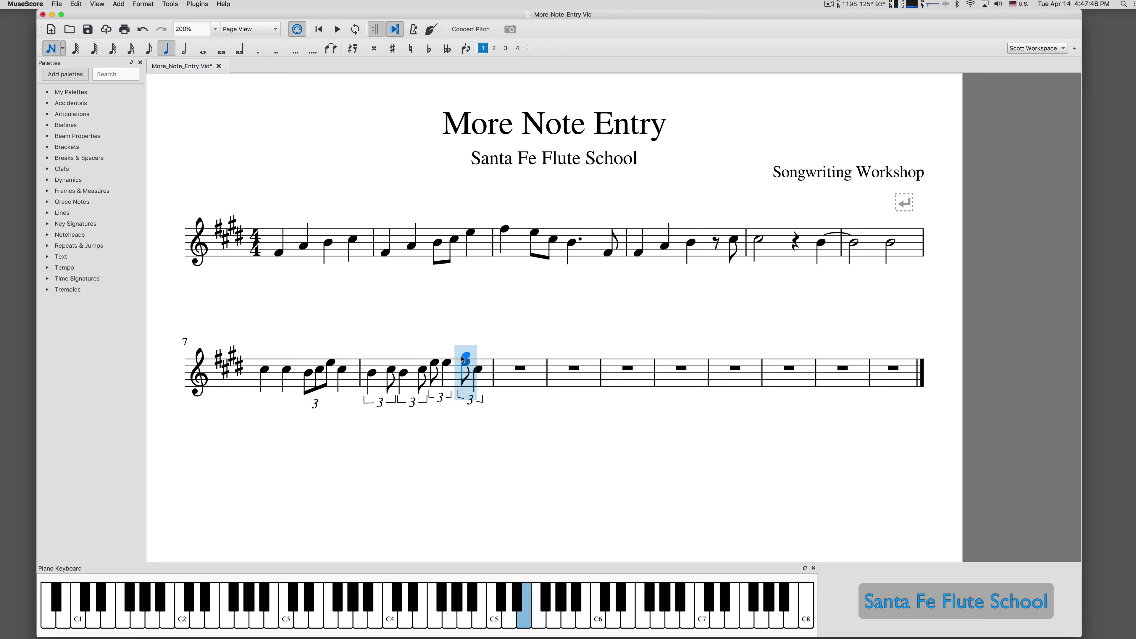
pyautogui.press('n')
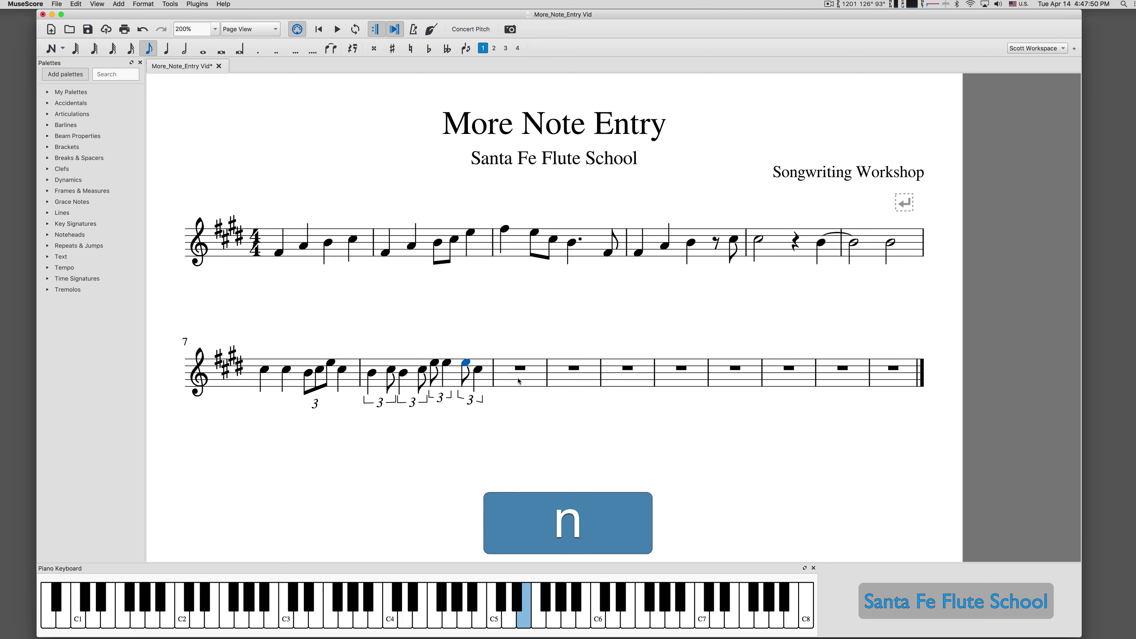
pyautogui.click(519, 380)
pyautogui.press('n')
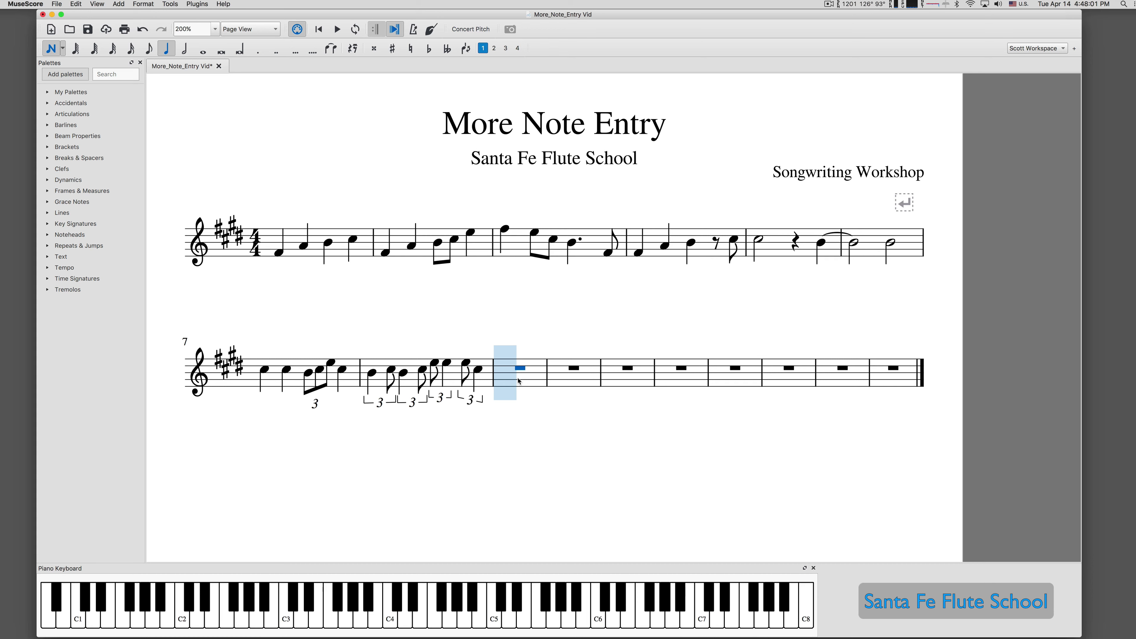
# Step: Move the input cursor back to the first note of measure 8 and lower that note one scale step to A
pyautogui.press('Left')
pyautogui.press('Left')
pyautogui.press('Left')
pyautogui.press('Left')
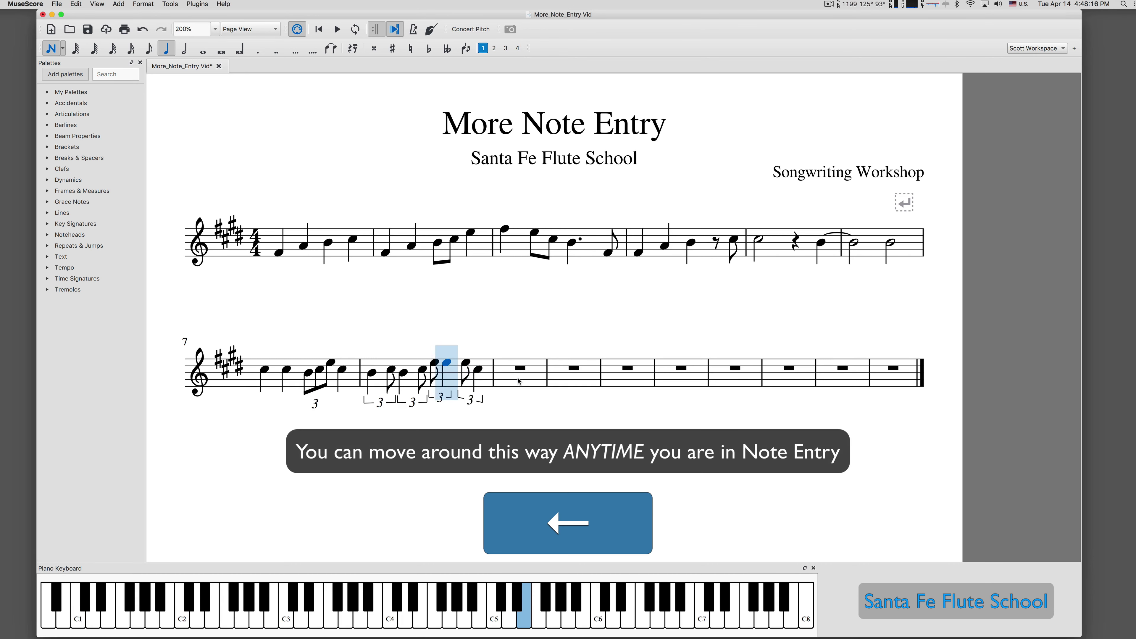
pyautogui.press('Left')
pyautogui.press('Left')
pyautogui.press('Left')
pyautogui.press('Left')
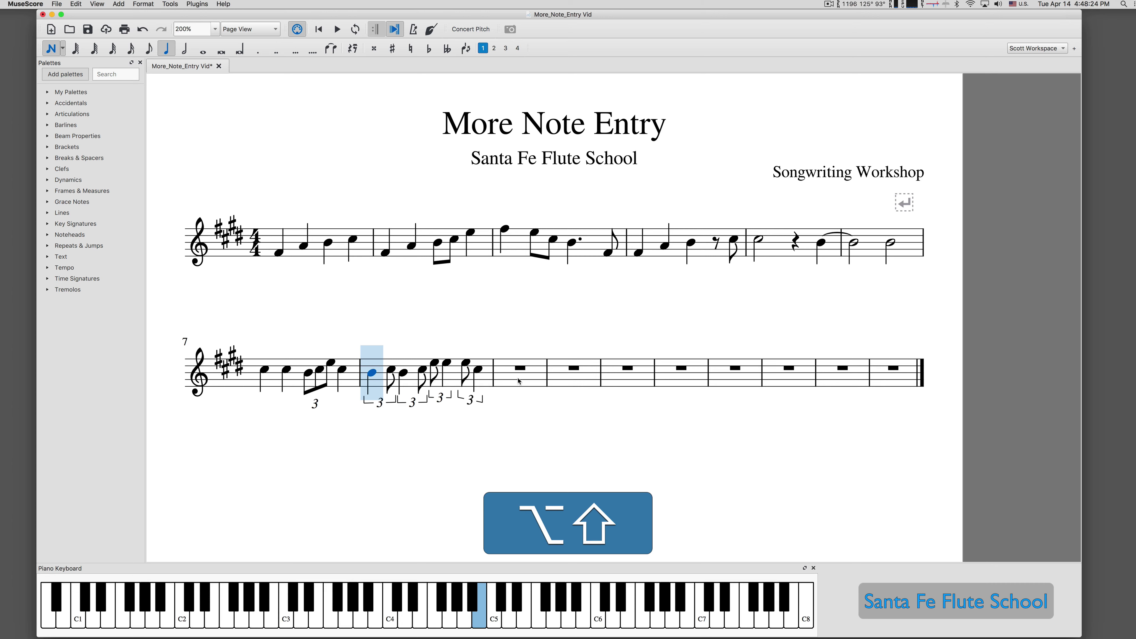
pyautogui.hotkey('alt', 'shift', 'Down')
# Step: Try halving the last C sharp of measure 7 to an eighth note and doubling it back to a quarter note
pyautogui.press('Left')
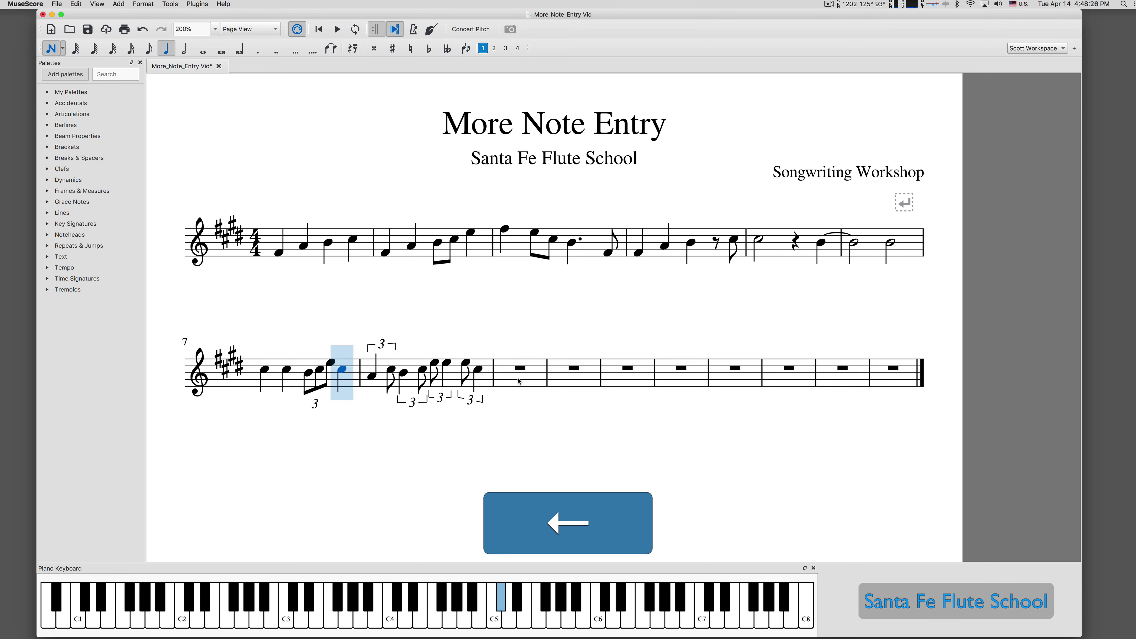
pyautogui.press('q')
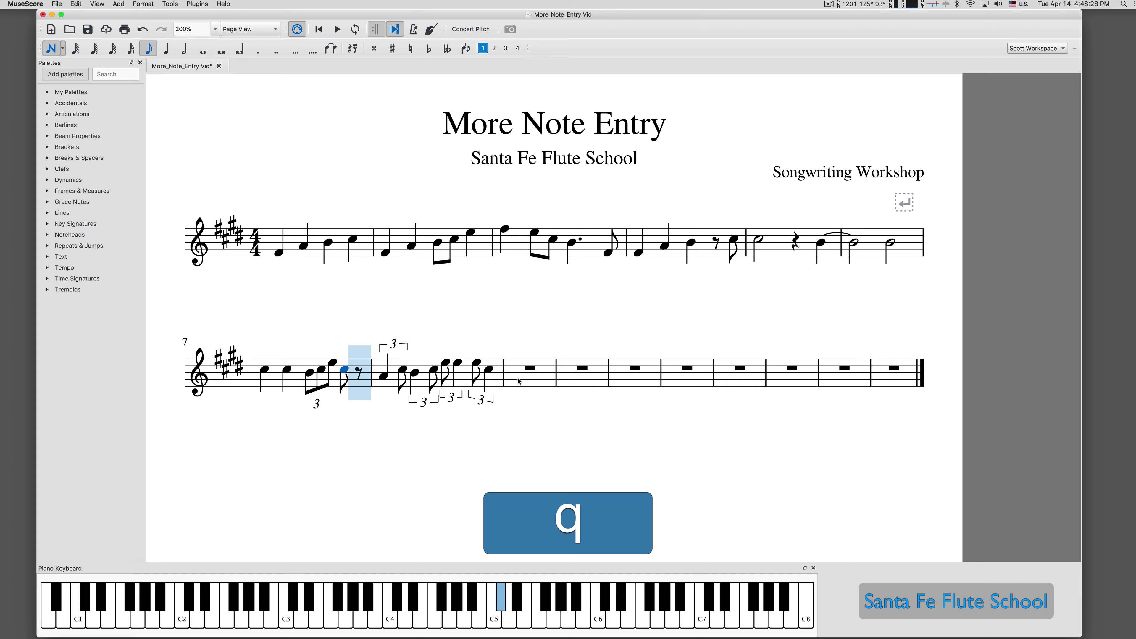
pyautogui.press('w')
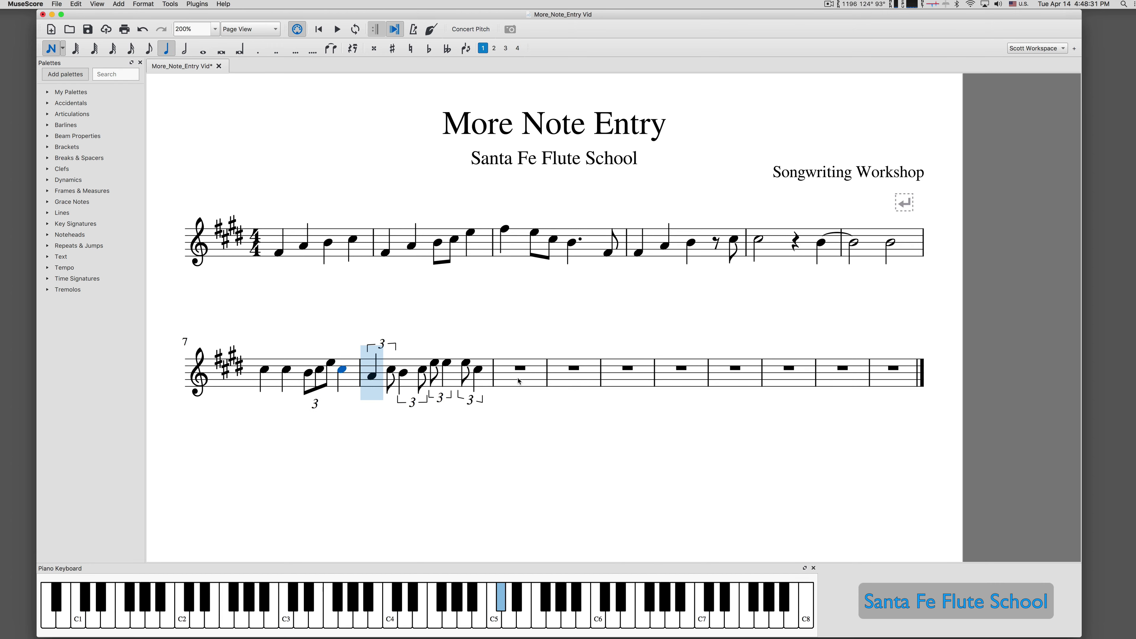